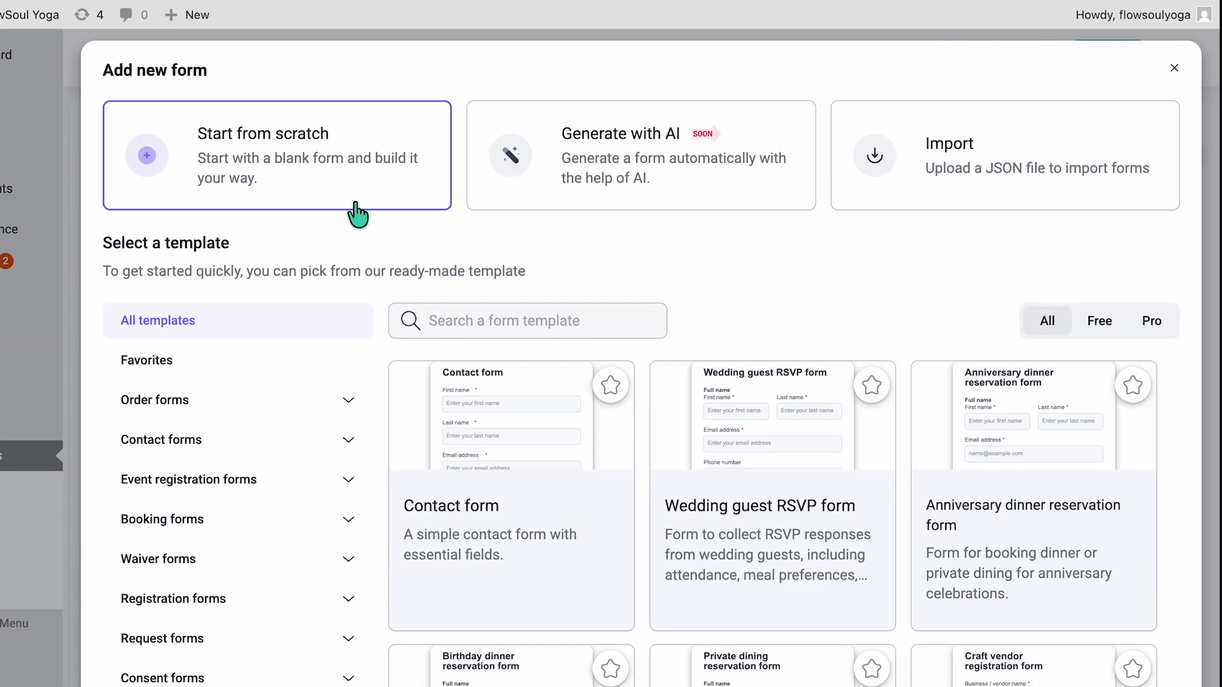
- Browse the waiver, event registration and order form templates, and check the dialog for importing forms from a JSON file
{"action": "mouse_move", "coordinate": [483, 464]}
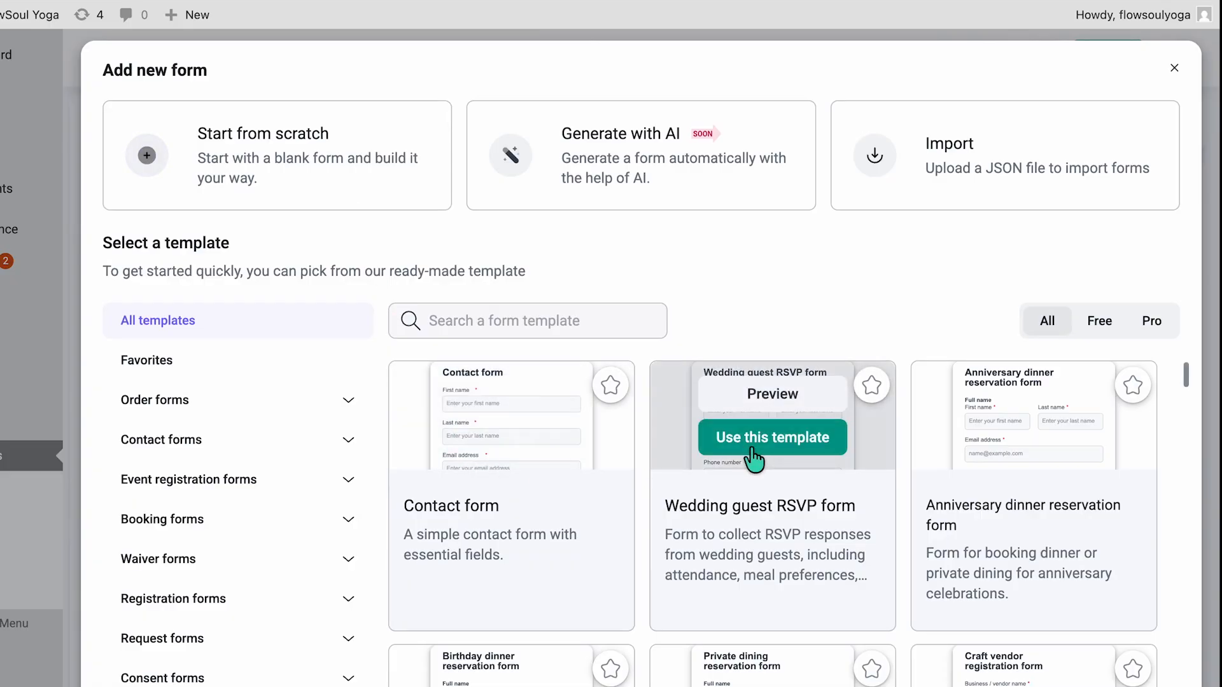
{"action": "left_click", "coordinate": [357, 562]}
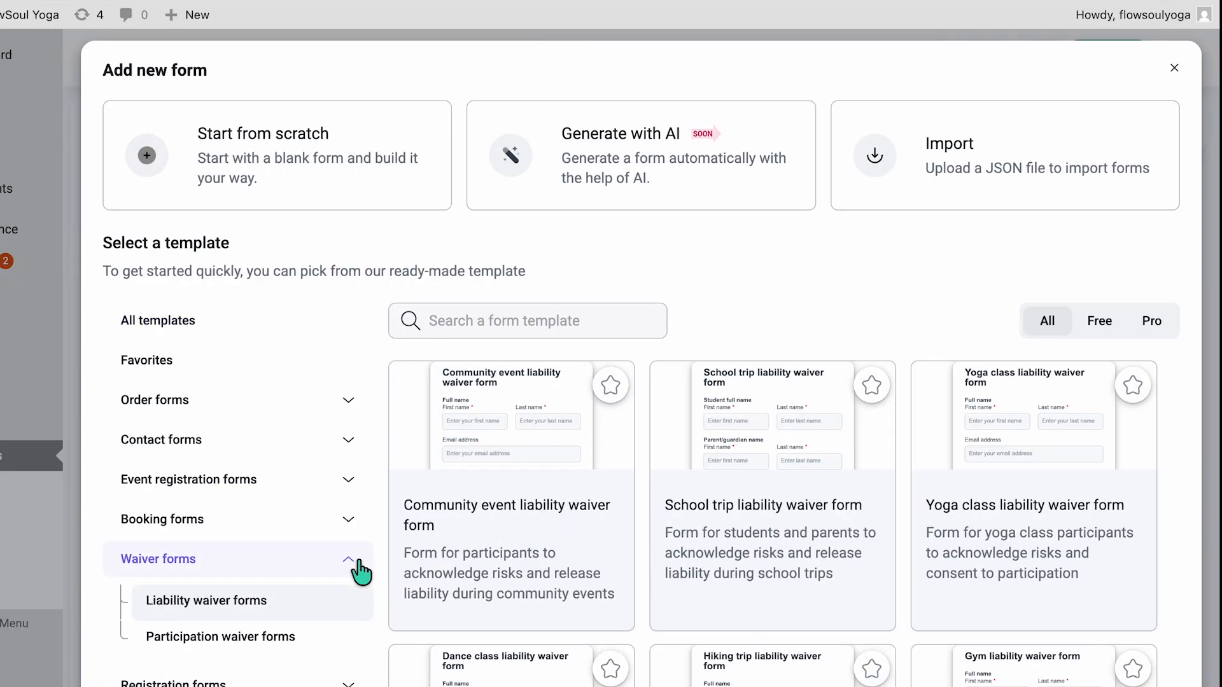
{"action": "left_click", "coordinate": [359, 481]}
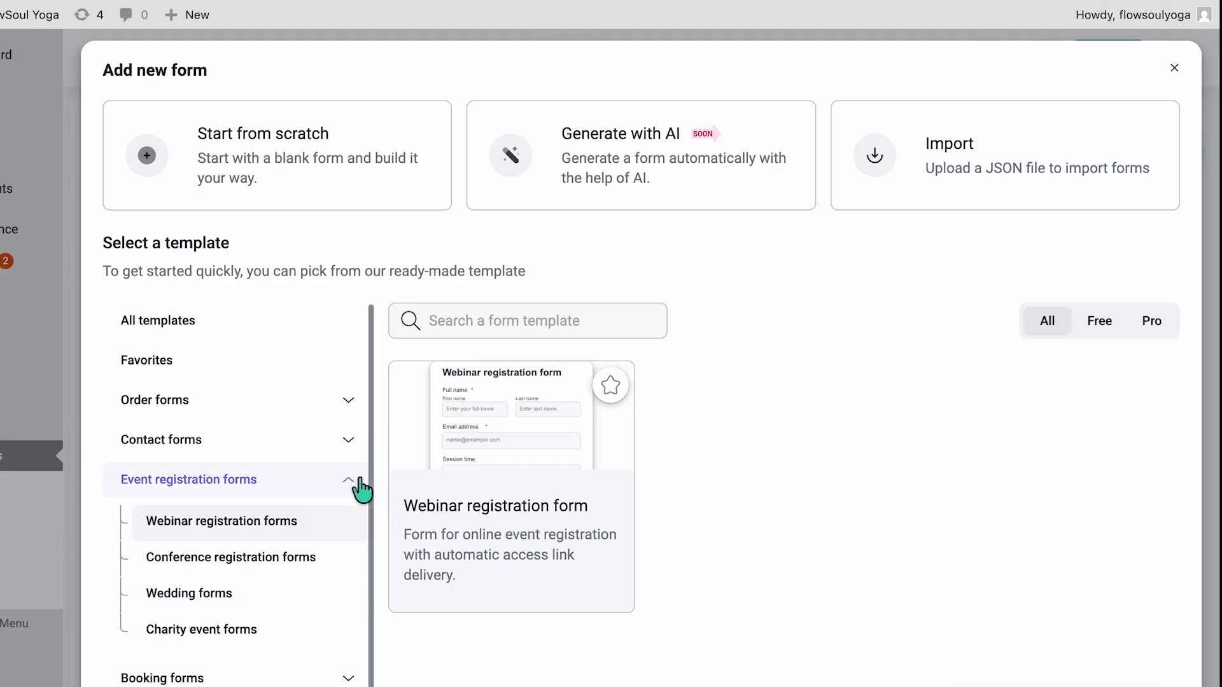
{"action": "left_click", "coordinate": [357, 405]}
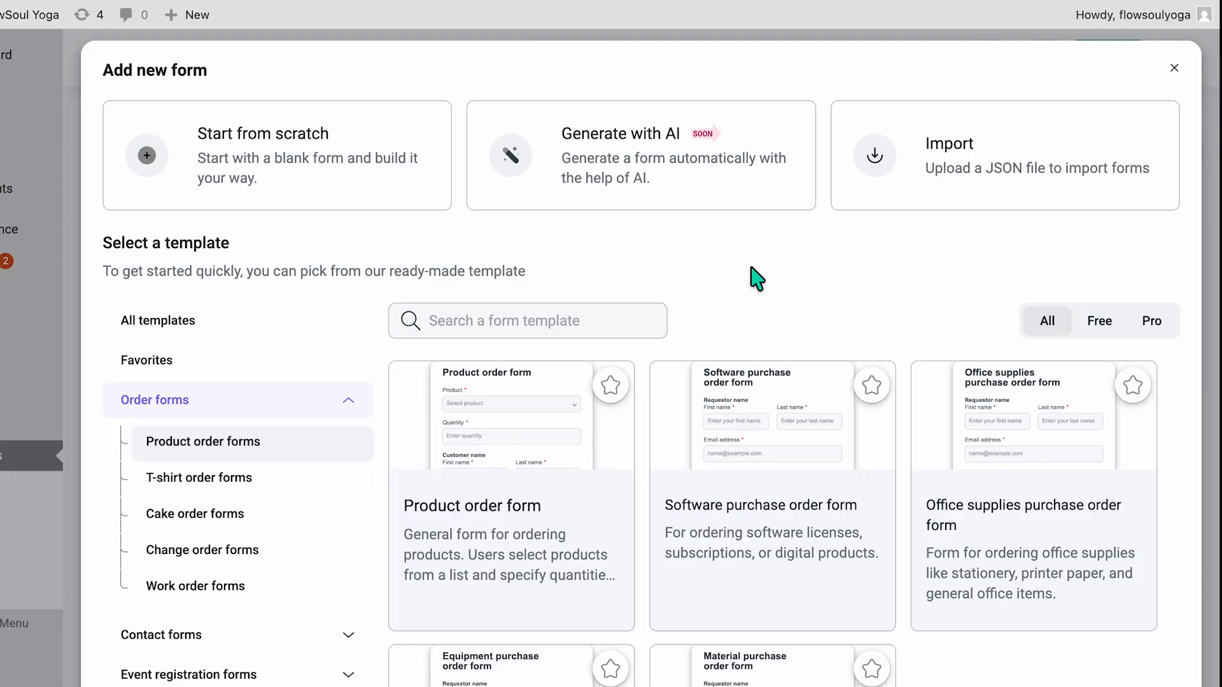
{"action": "left_click", "coordinate": [920, 206]}
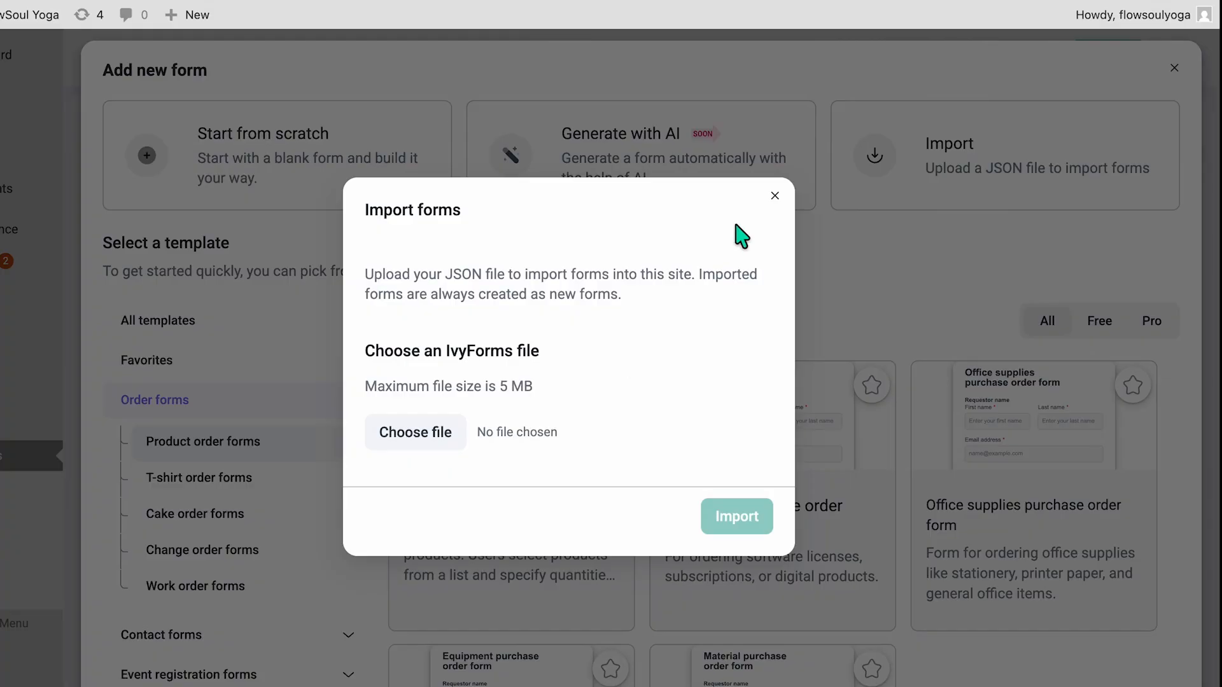
{"action": "left_click", "coordinate": [774, 195]}
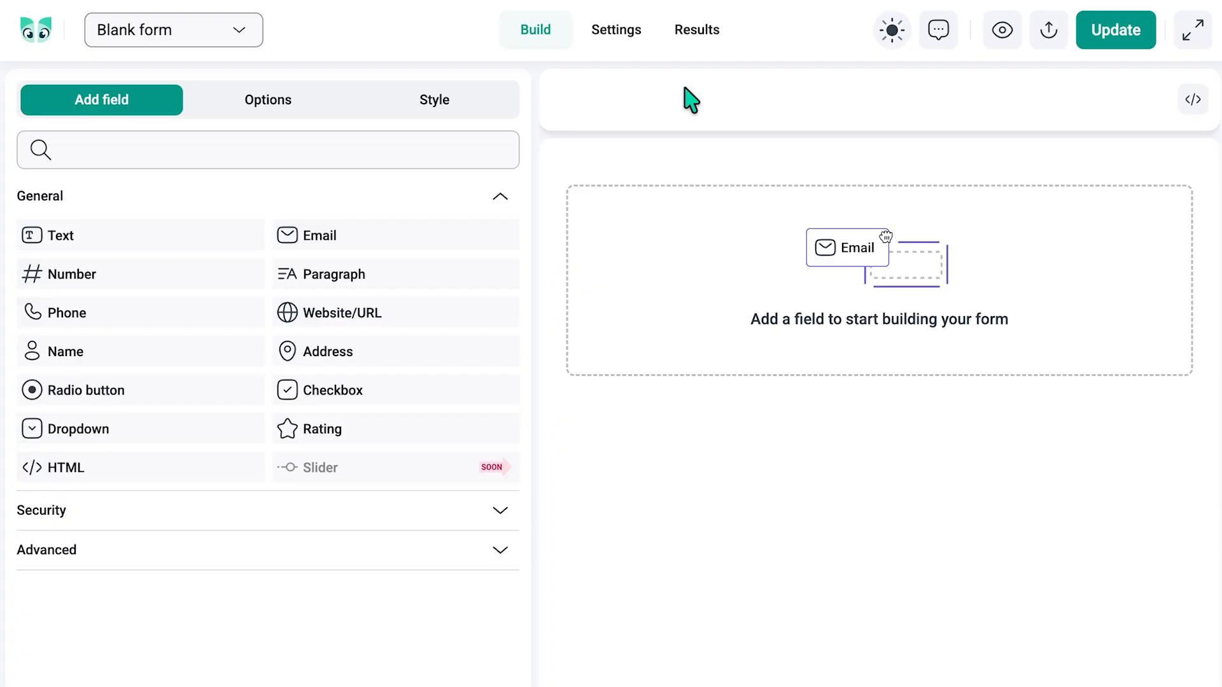
- Look over the blank form's general settings and its results area
{"action": "left_click", "coordinate": [633, 33]}
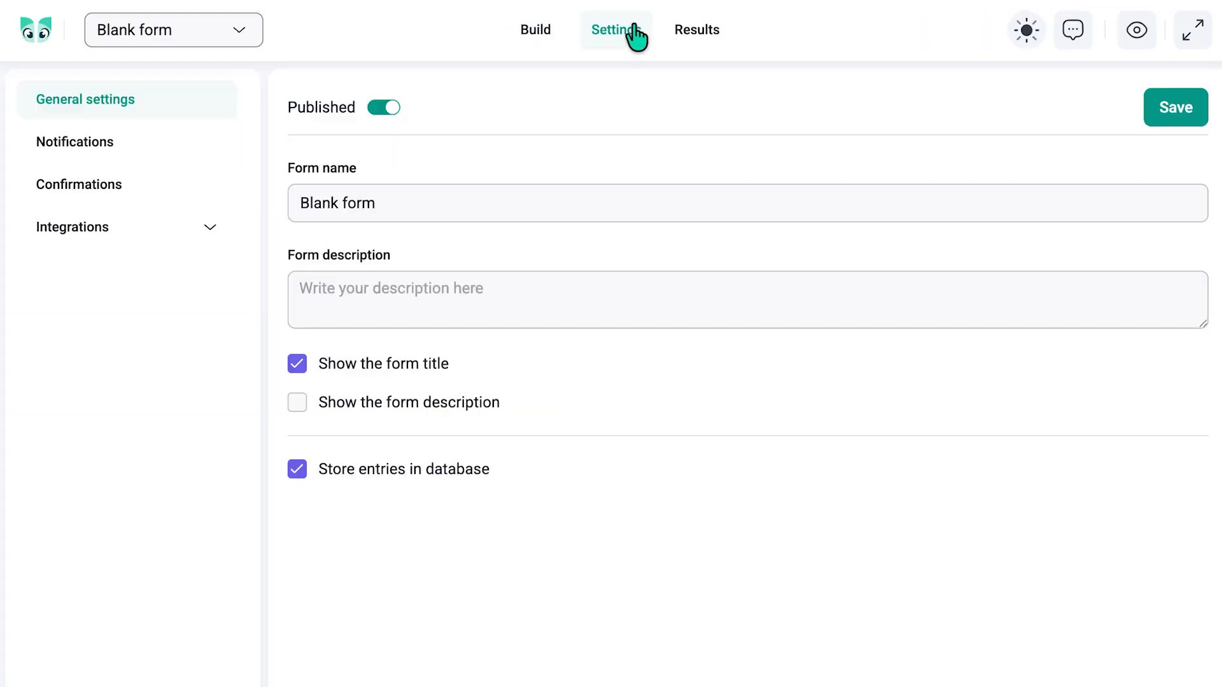
{"action": "left_click", "coordinate": [693, 40]}
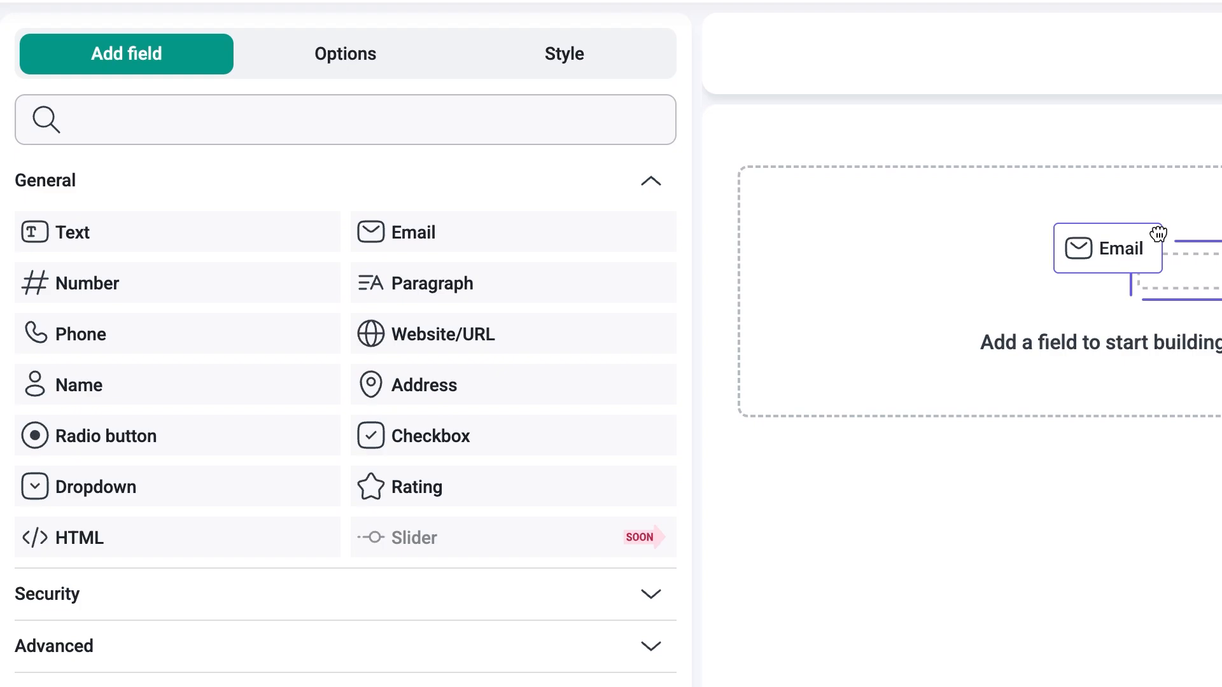
- Expand the Security and Advanced field groups to examine the field types they offer
{"action": "scroll", "coordinate": [736, 554], "scroll_direction": "down", "scroll_amount": 3}
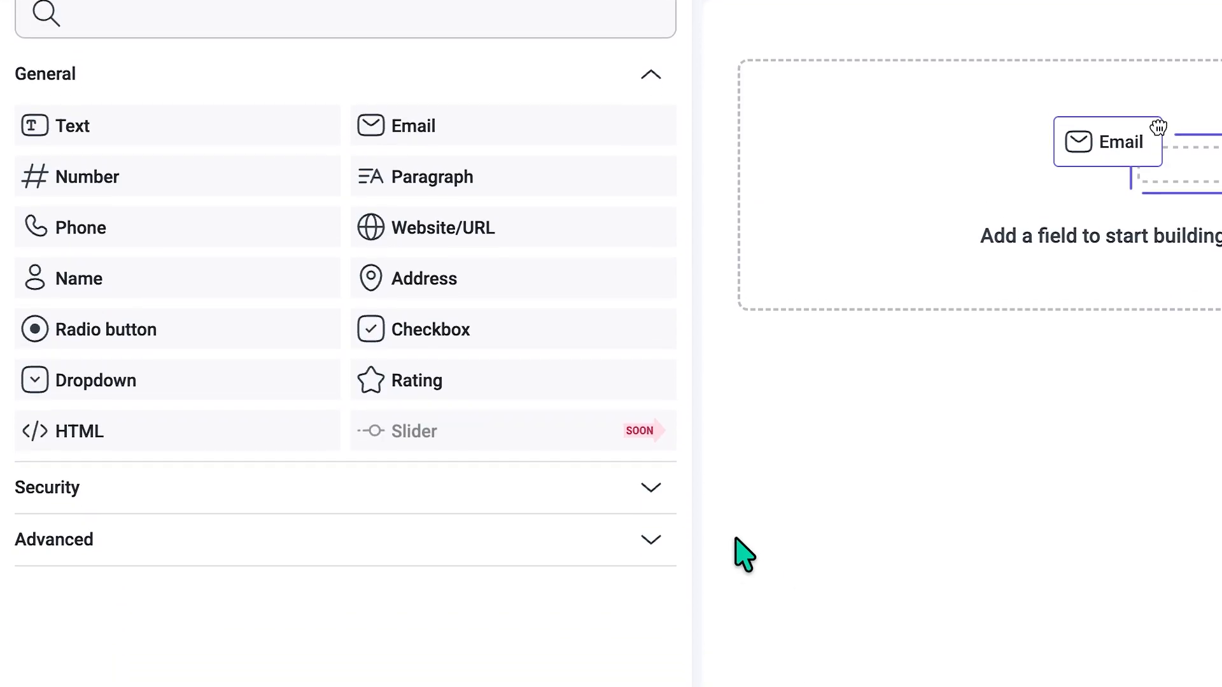
{"action": "left_click", "coordinate": [660, 378]}
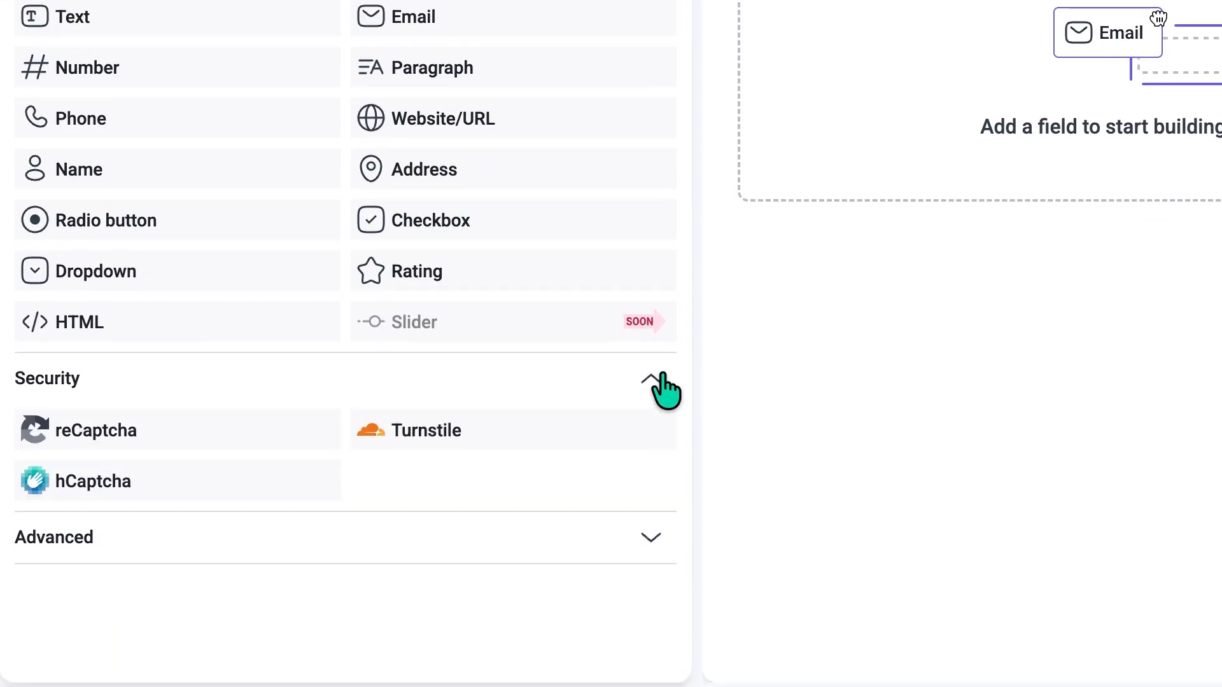
{"action": "left_click", "coordinate": [657, 535]}
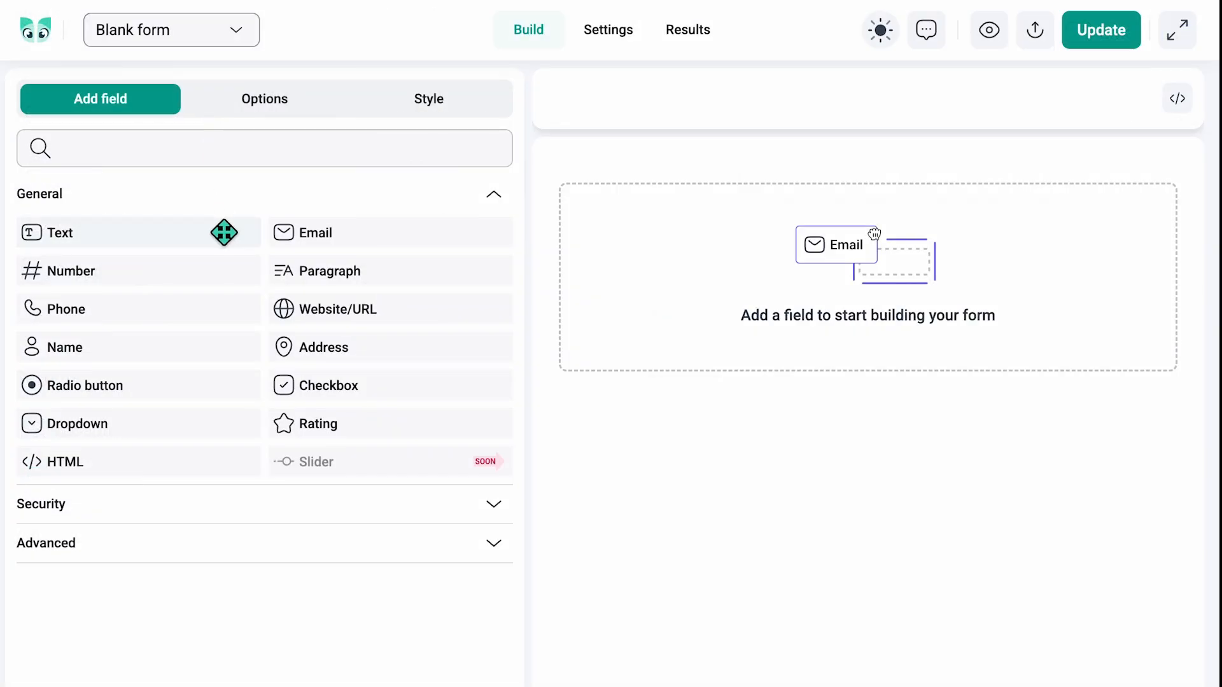
- Add a Text field, an Email field and a Paragraph field to the blank form
{"action": "left_click", "coordinate": [224, 232]}
{"action": "left_click", "coordinate": [333, 240]}
{"action": "left_click", "coordinate": [390, 274]}
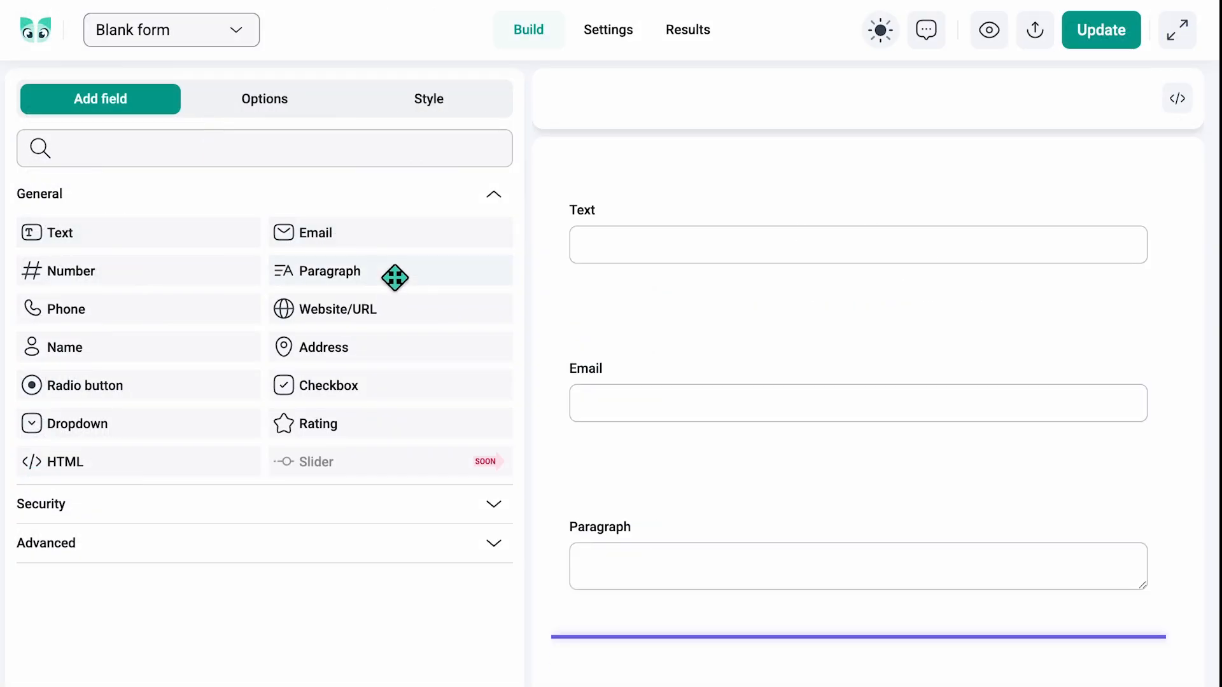
- Place Website/URL, Address and Checkbox fields in the Paragraph row, each inserted before the row's first field
{"action": "left_click_drag", "start_coordinate": [394, 310], "coordinate": [614, 538]}
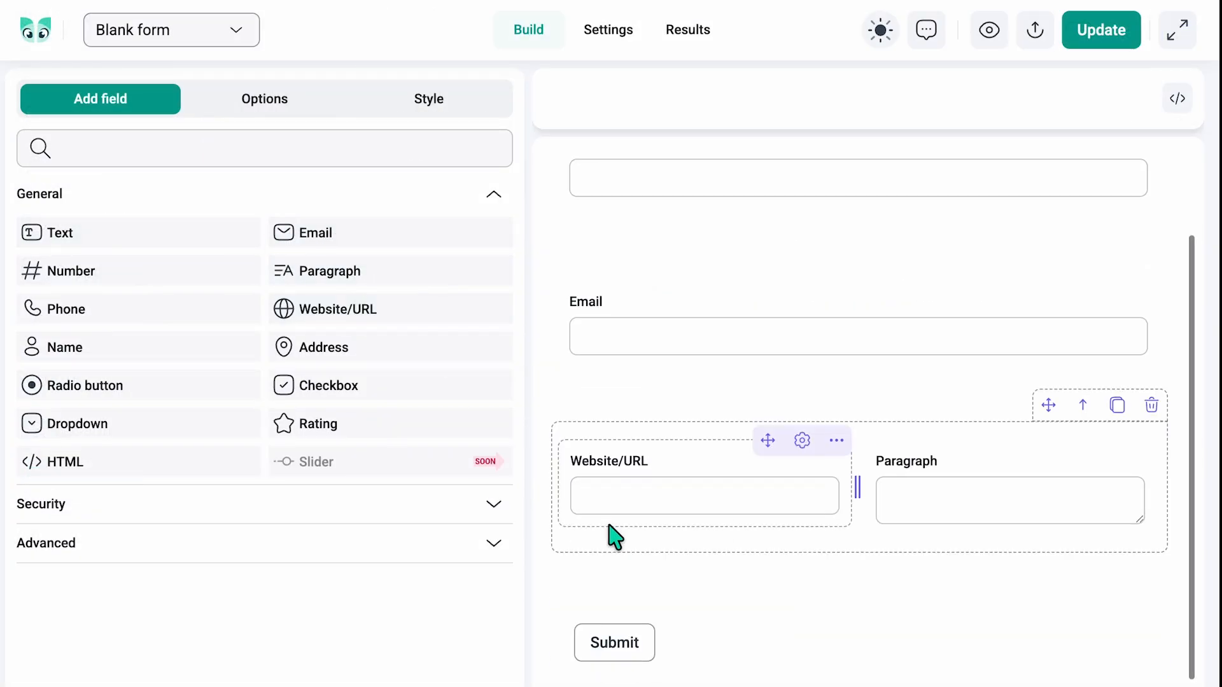
{"action": "left_click_drag", "start_coordinate": [438, 355], "coordinate": [577, 503]}
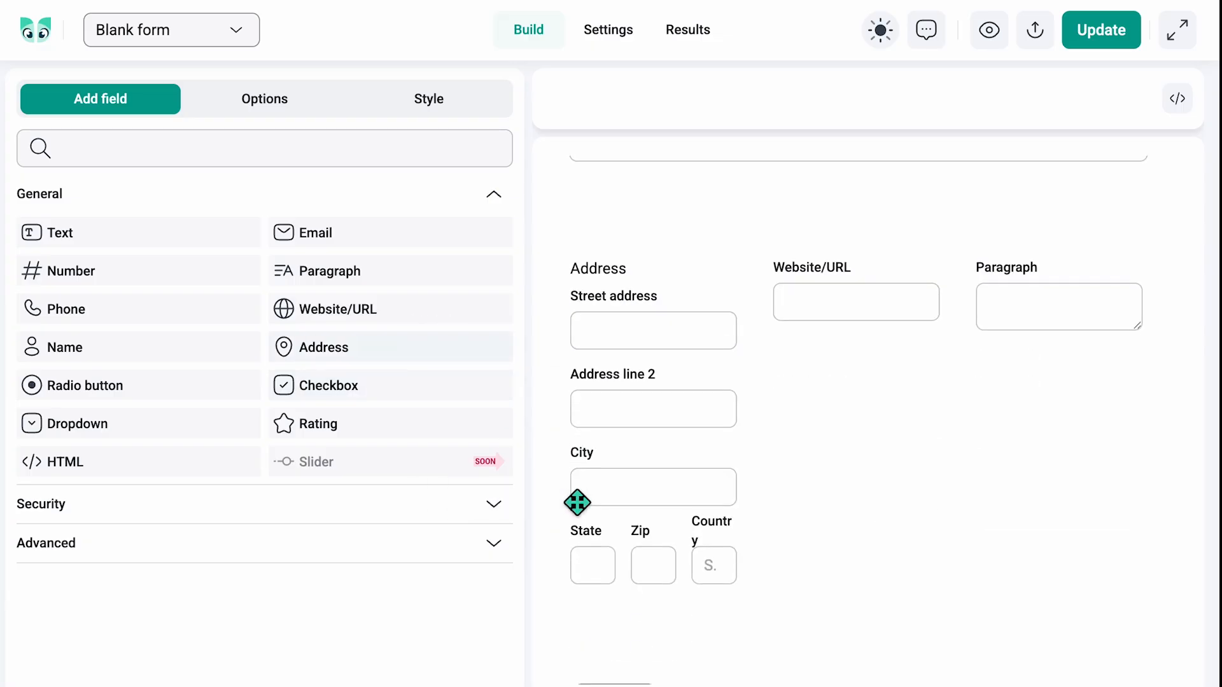
{"action": "left_click_drag", "start_coordinate": [464, 390], "coordinate": [568, 479]}
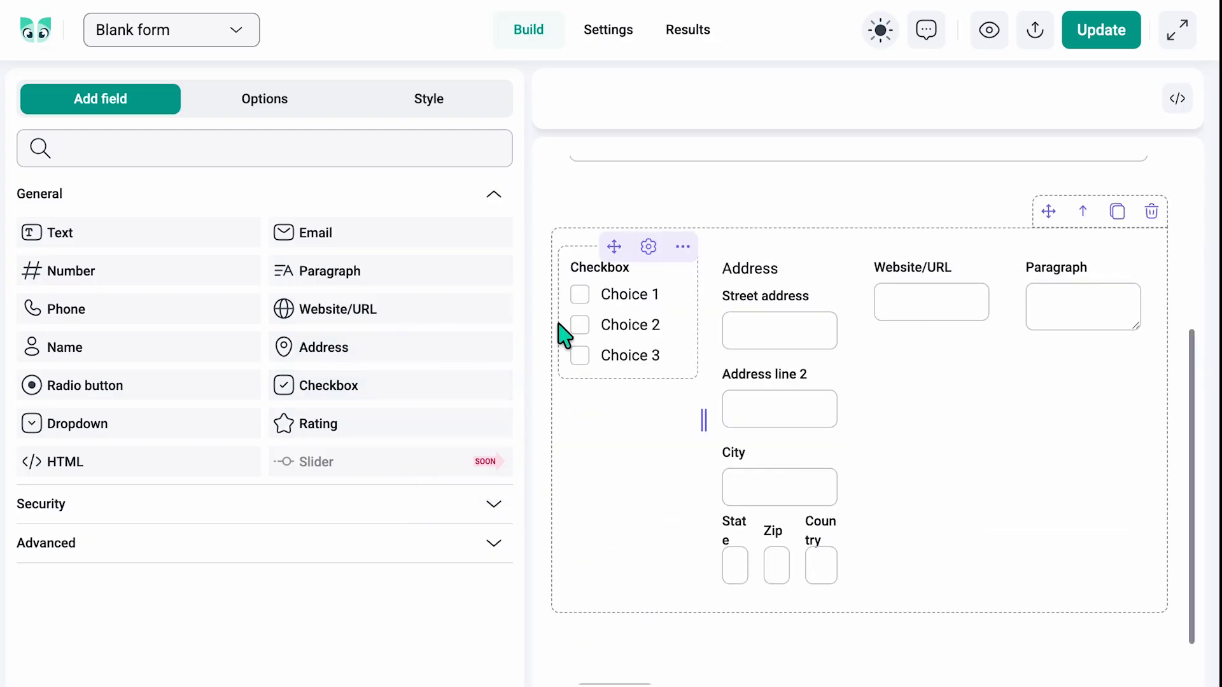
- Widen the Address column on both sides within its row and narrow the Email field to about half the form width
{"action": "mouse_move", "coordinate": [708, 338]}
{"action": "left_mouse_down"}
{"action": "mouse_move", "coordinate": [756, 342]}
{"action": "mouse_move", "coordinate": [657, 333]}
{"action": "mouse_move", "coordinate": [698, 337]}
{"action": "left_mouse_up"}
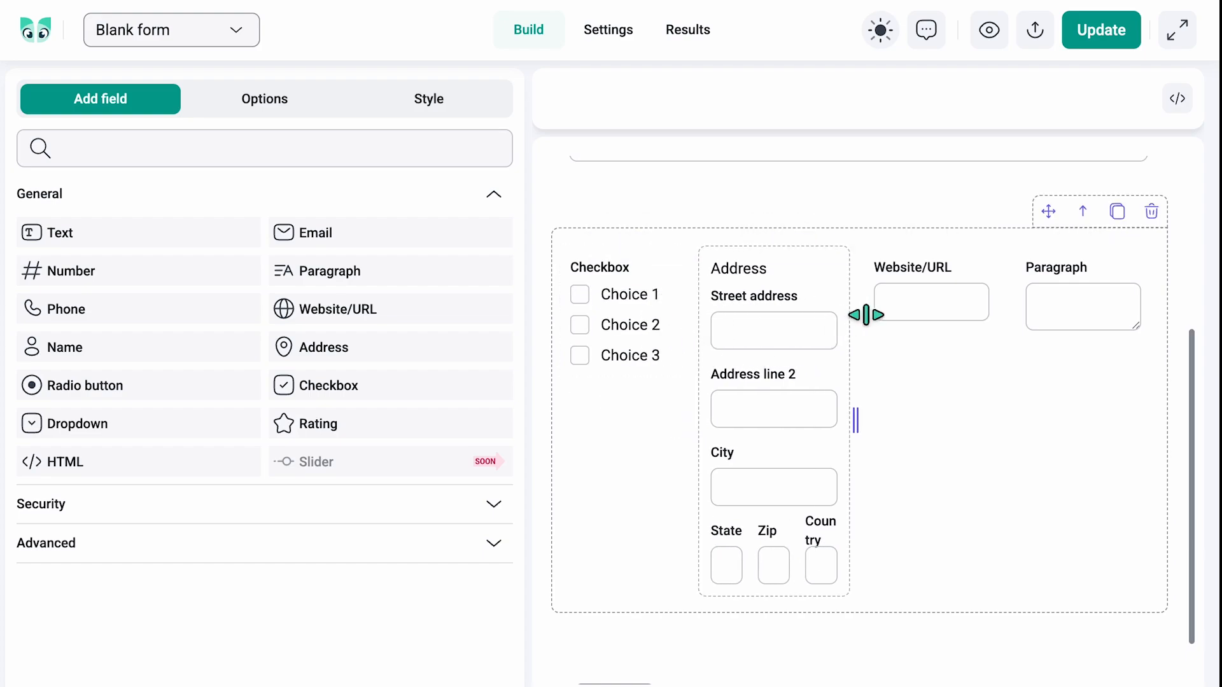
{"action": "left_click", "coordinate": [860, 422]}
{"action": "left_click_drag", "start_coordinate": [862, 422], "coordinate": [911, 426]}
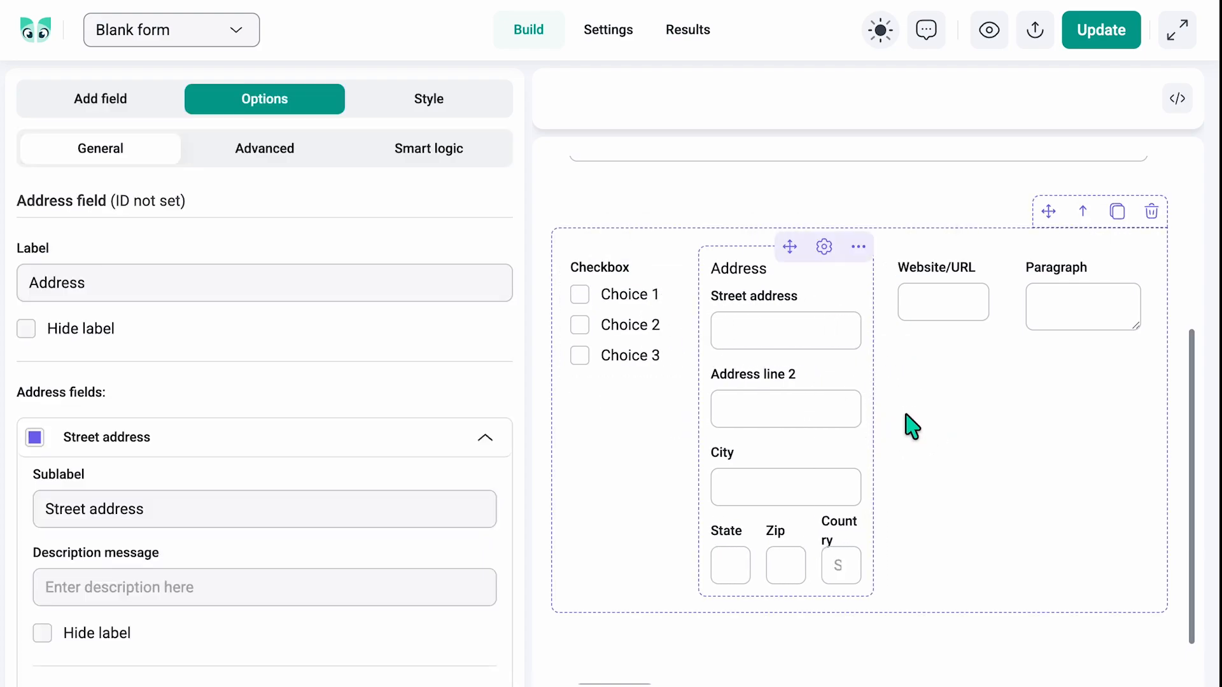
{"action": "scroll", "coordinate": [911, 388], "scroll_direction": "up", "scroll_amount": 3}
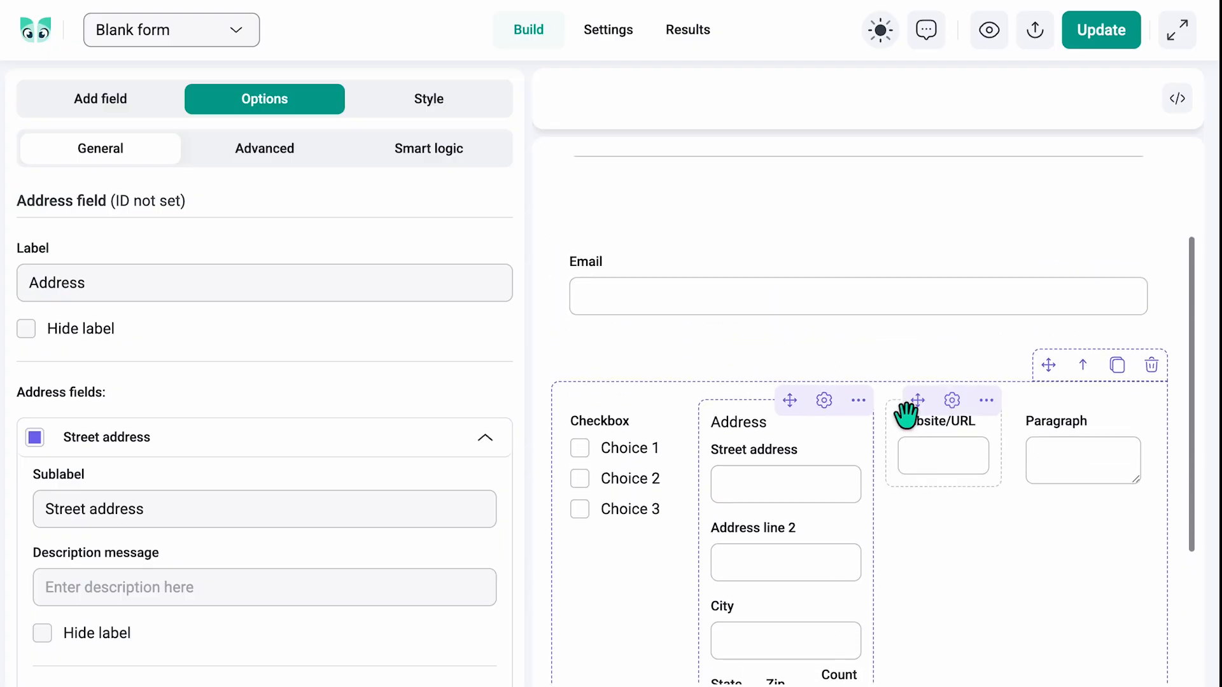
{"action": "left_click_drag", "start_coordinate": [1167, 294], "coordinate": [887, 281]}
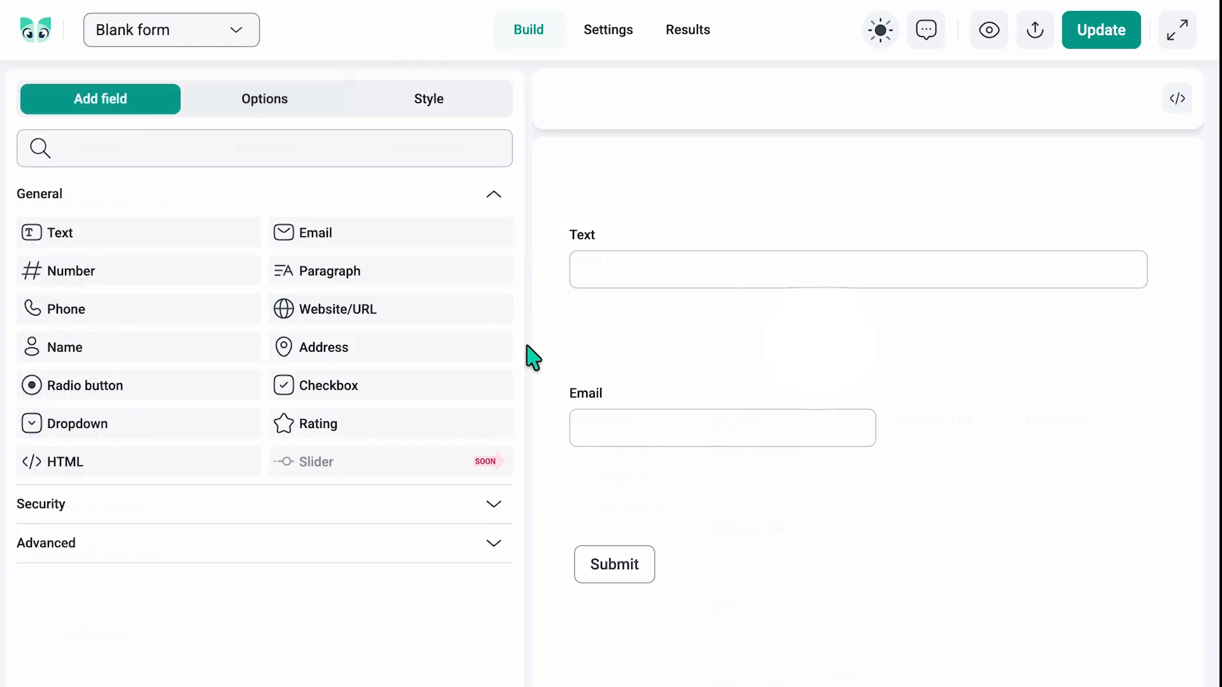
- Examine the Email field's general and advanced options
{"action": "left_click", "coordinate": [626, 419]}
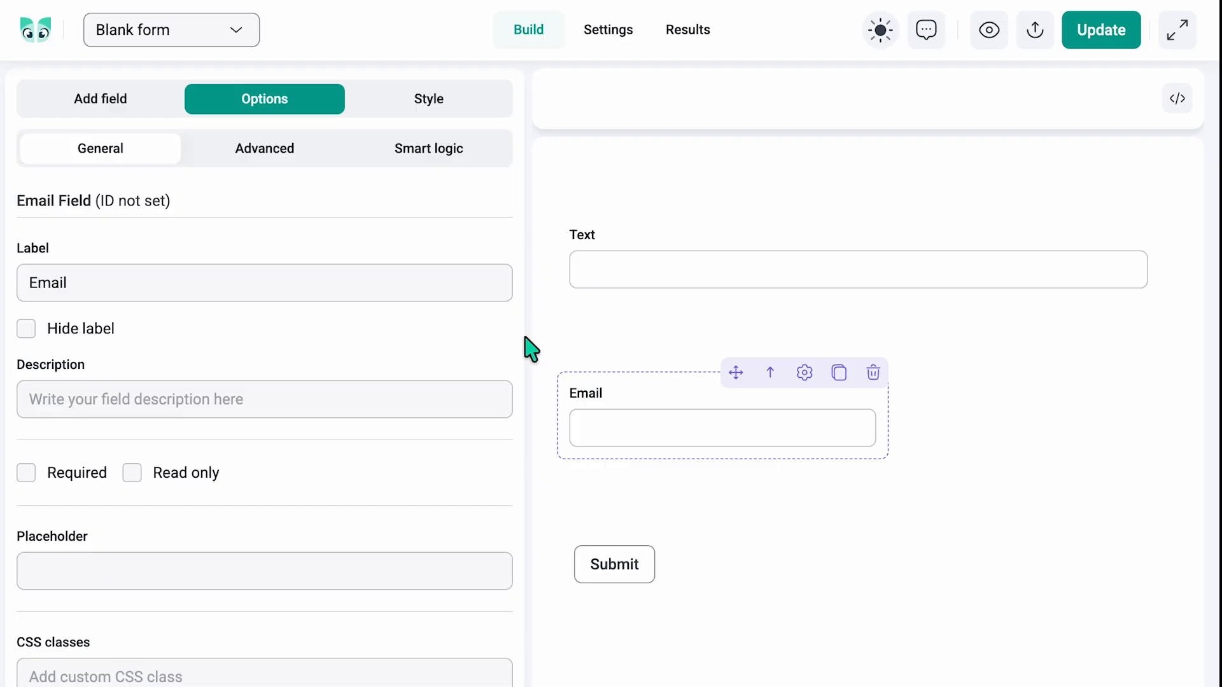
{"action": "scroll", "coordinate": [520, 349], "scroll_direction": "down", "scroll_amount": 1}
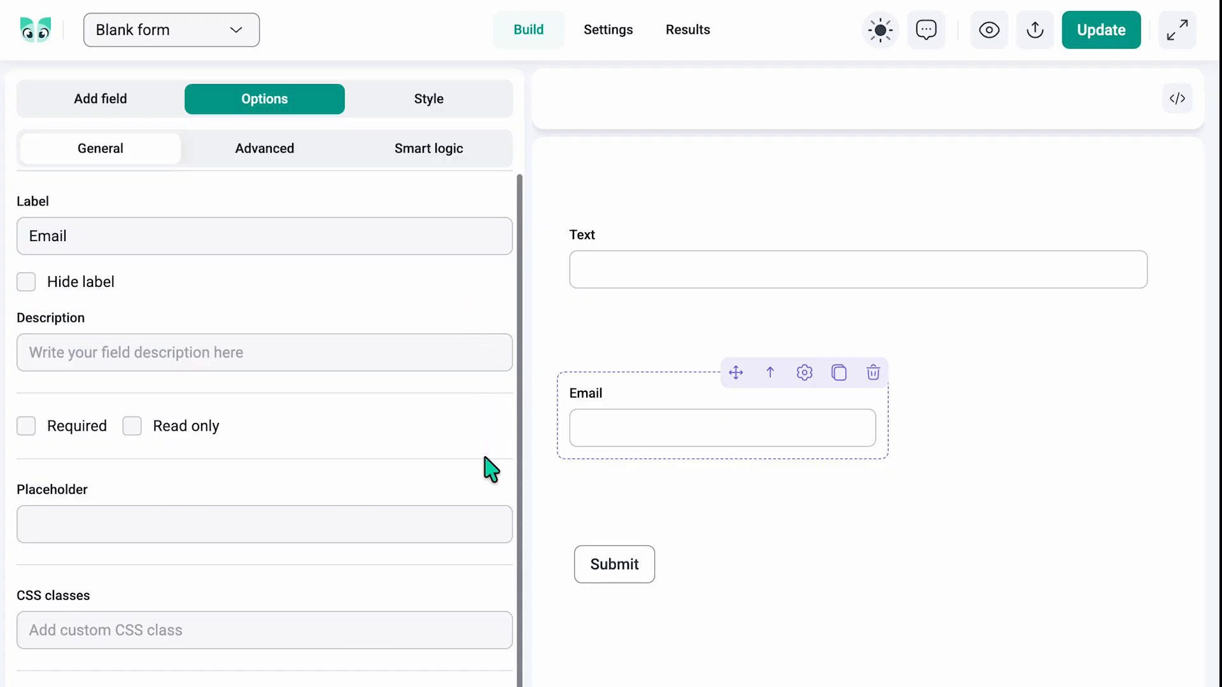
{"action": "left_click", "coordinate": [288, 153]}
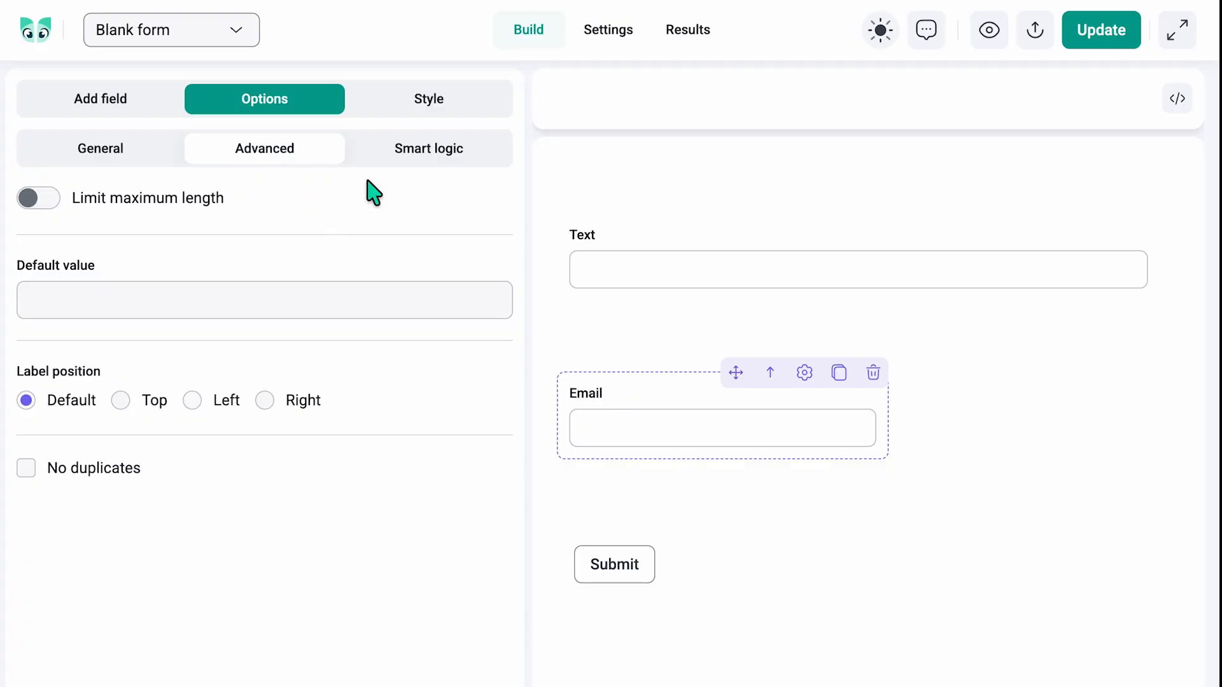
- Enable conditional logic for the Email field and check the field and operator choices for its condition
{"action": "left_click", "coordinate": [401, 166]}
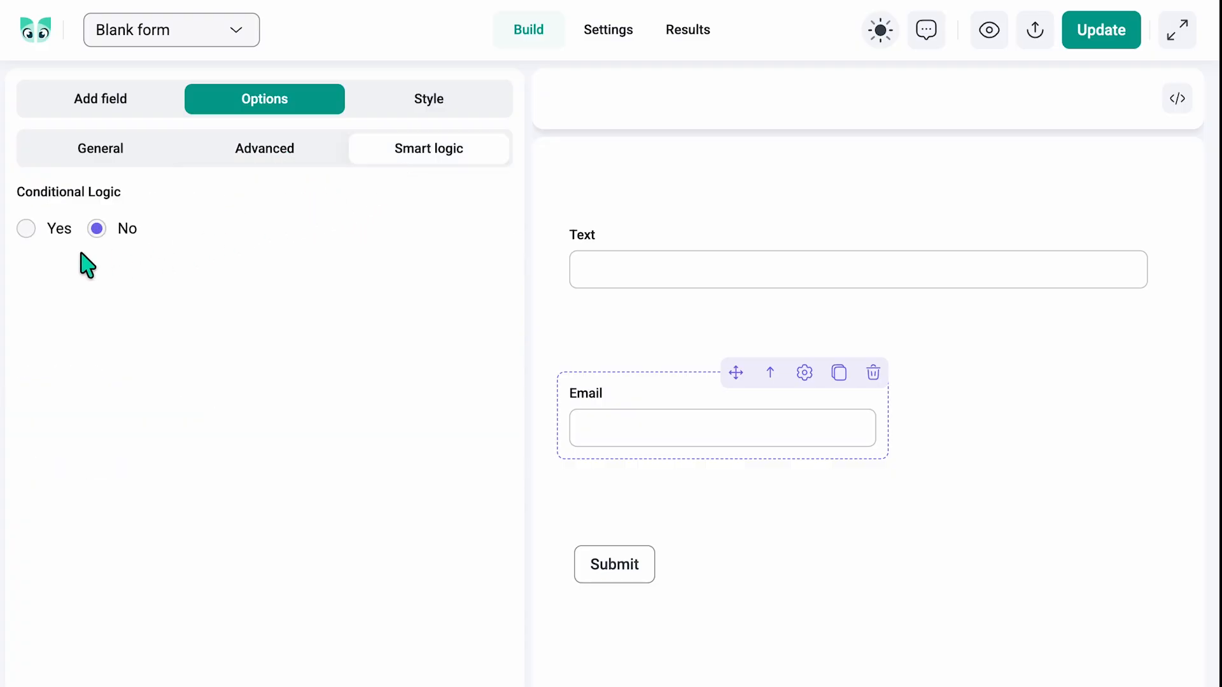
{"action": "left_click", "coordinate": [57, 232]}
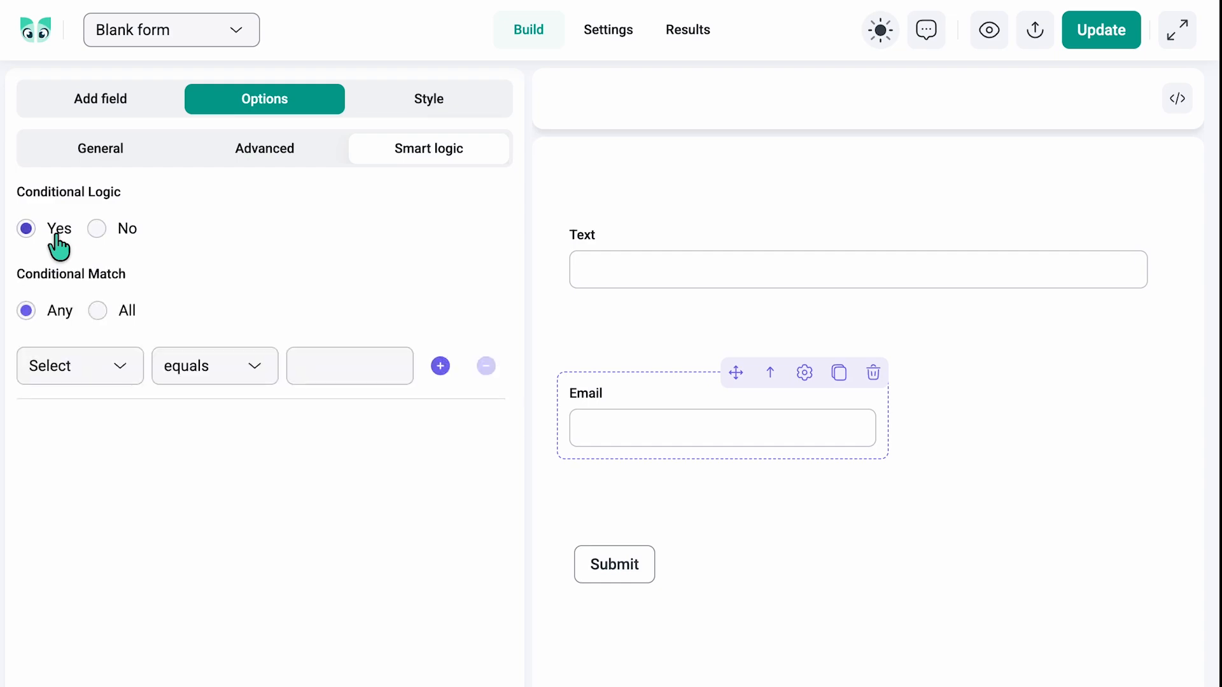
{"action": "left_click", "coordinate": [137, 381]}
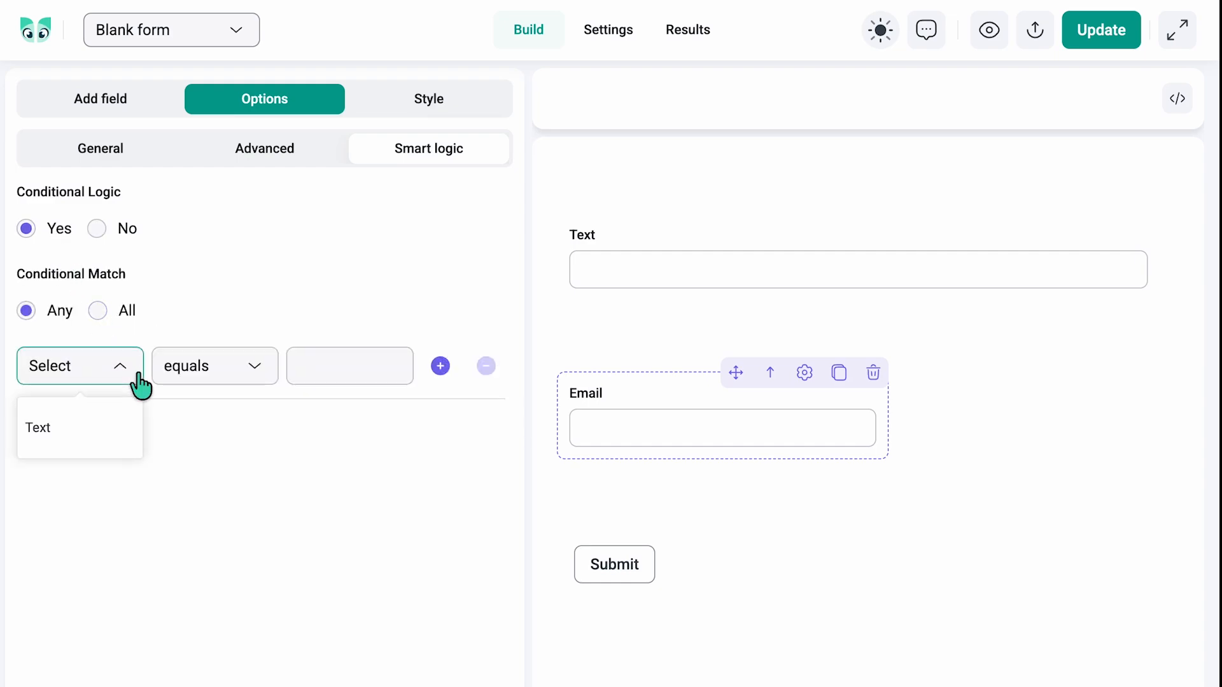
{"action": "left_click", "coordinate": [139, 383]}
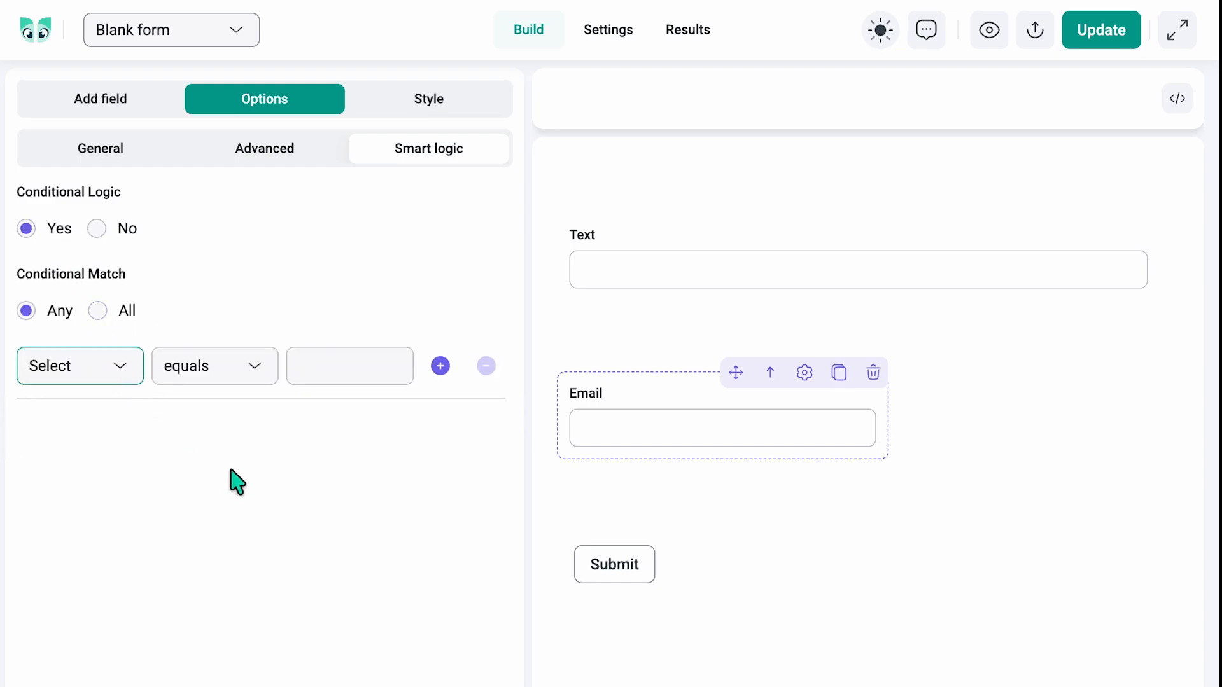
{"action": "left_click", "coordinate": [262, 388]}
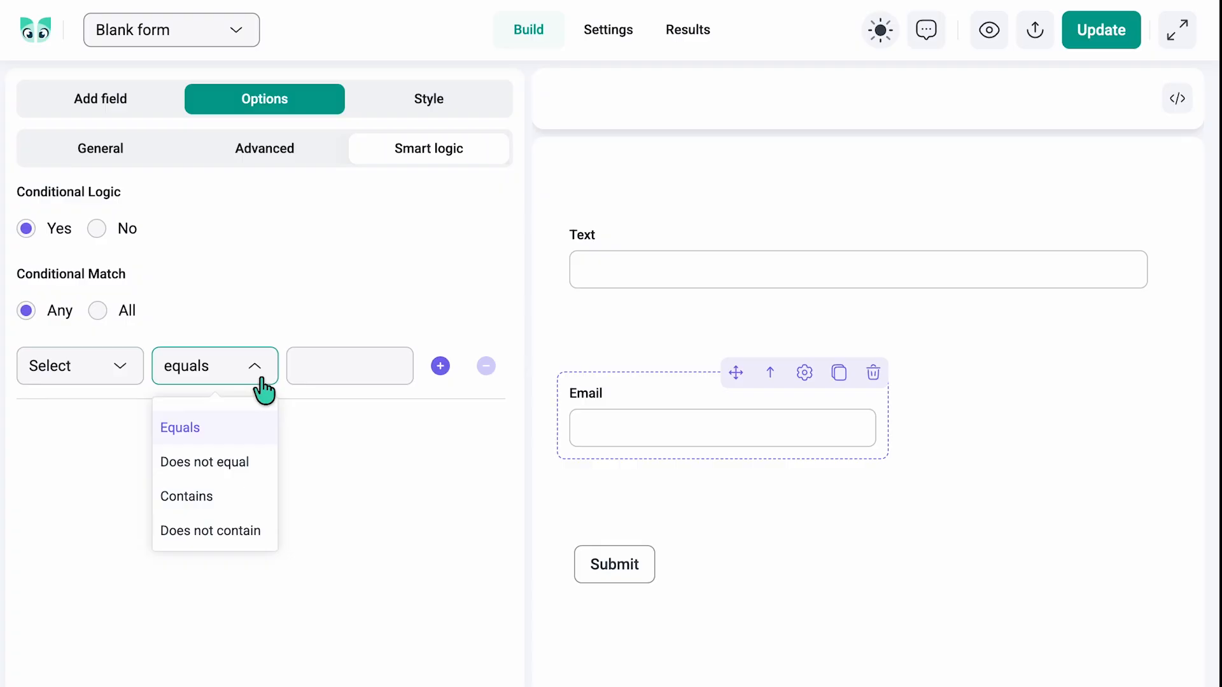
{"action": "left_click", "coordinate": [261, 379]}
- Review the form's general settings, notifications and confirmation types, including redirects to a page and to a custom URL
{"action": "left_click", "coordinate": [610, 33]}
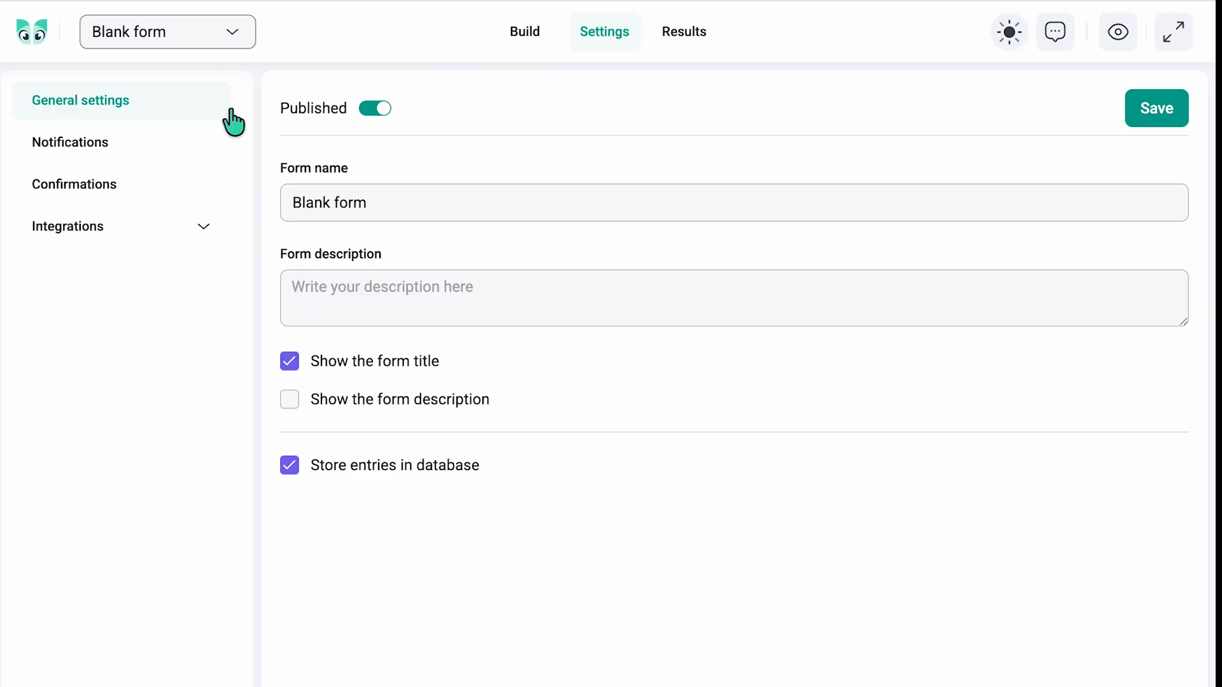
{"action": "left_click", "coordinate": [220, 152]}
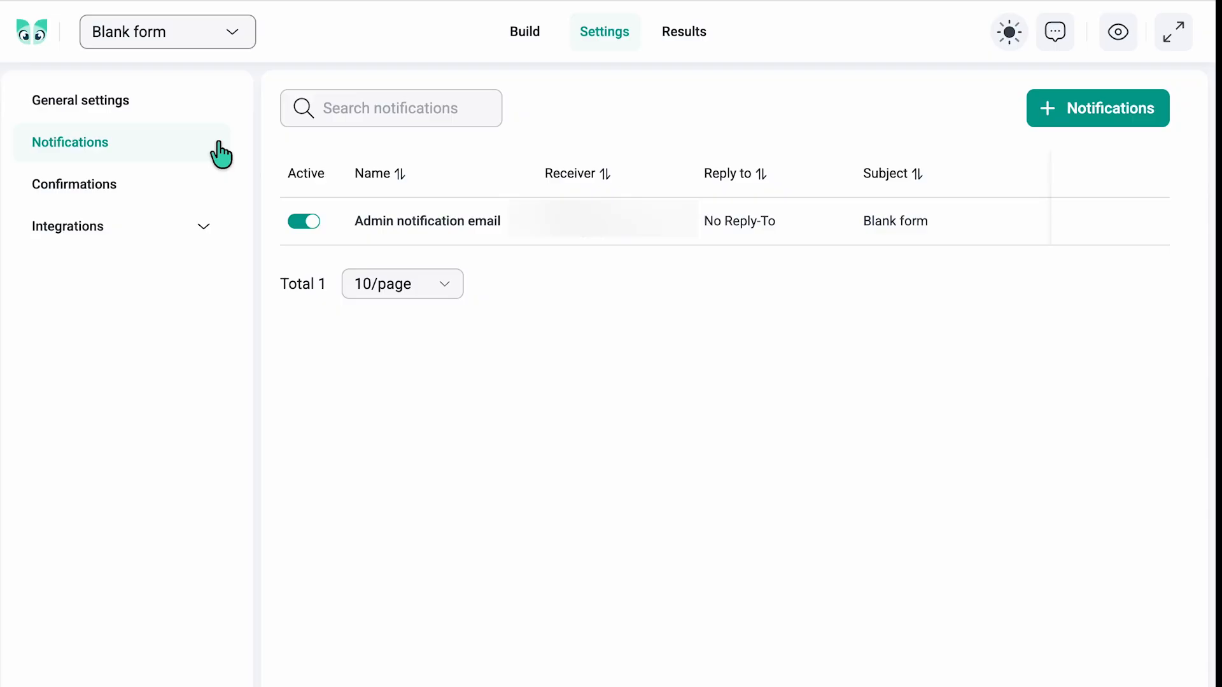
{"action": "left_click", "coordinate": [209, 197]}
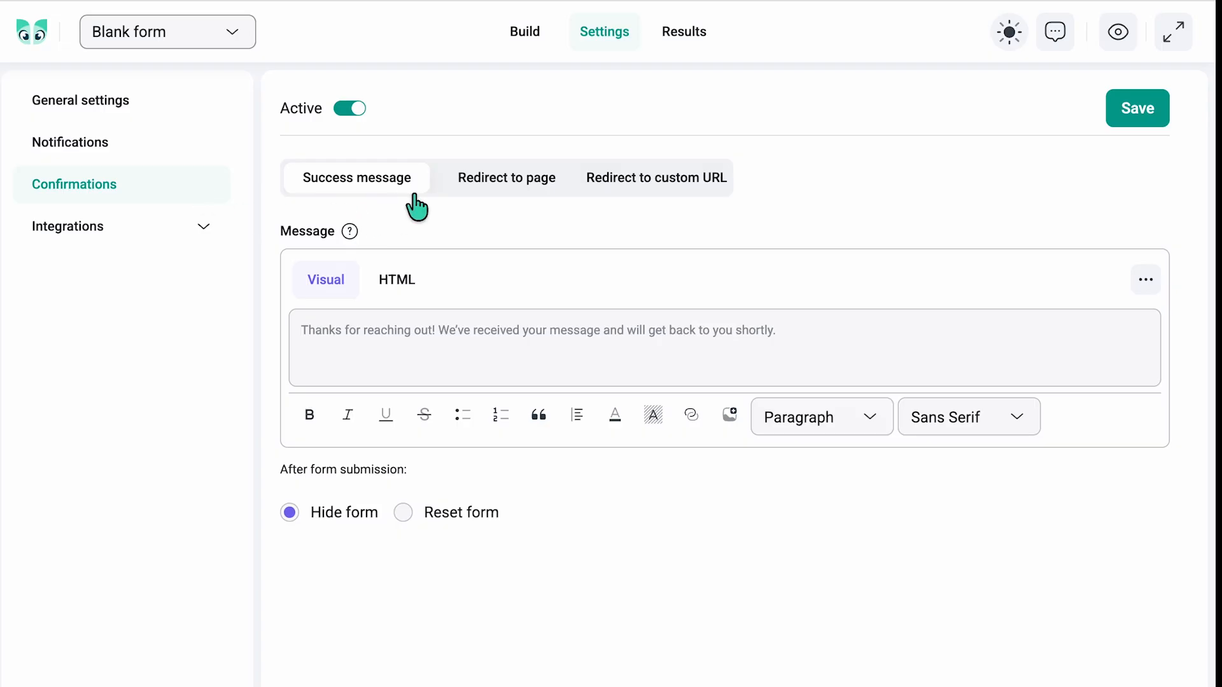
{"action": "left_click", "coordinate": [495, 201]}
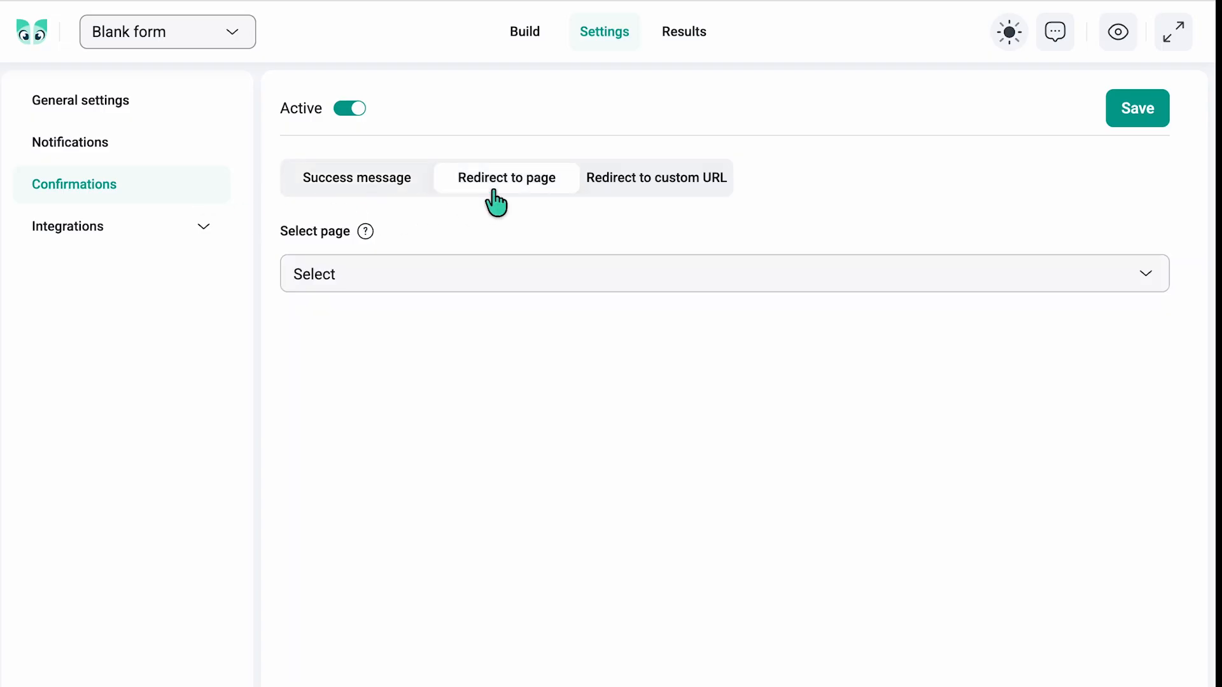
{"action": "left_click", "coordinate": [630, 187]}
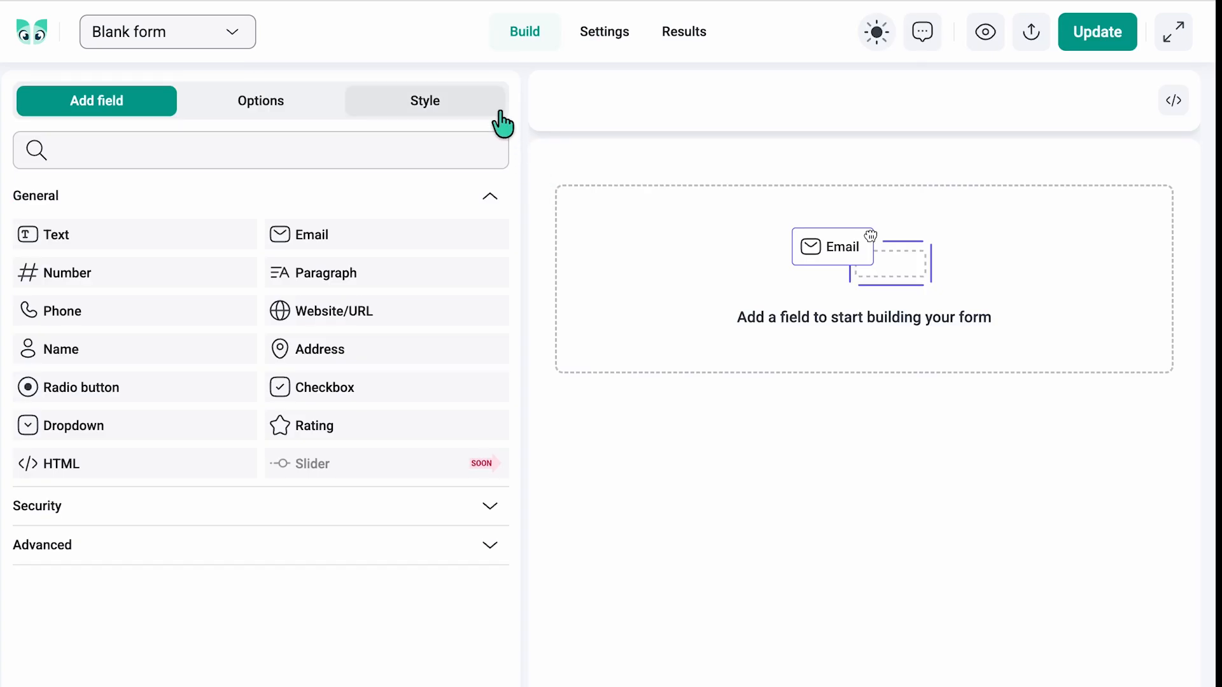
- Open the Ivy (Default) style for editing and examine its quick start and advanced styling options
{"action": "left_click", "coordinate": [502, 122]}
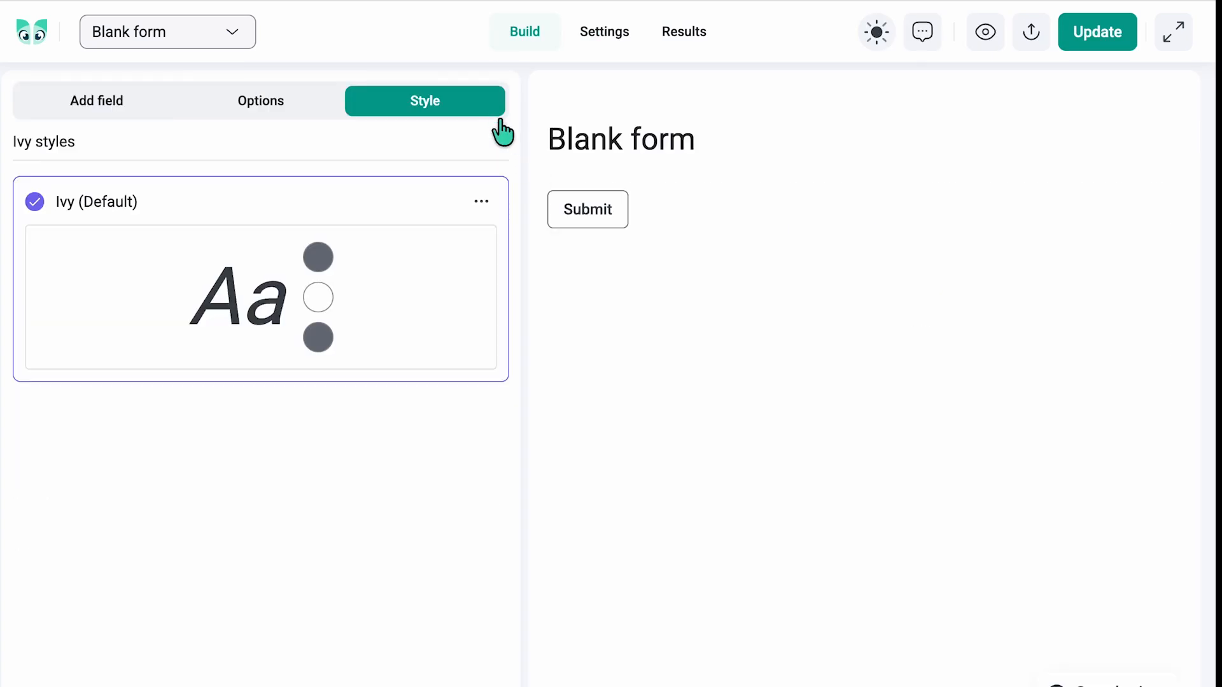
{"action": "left_click", "coordinate": [499, 204]}
{"action": "left_click", "coordinate": [518, 241]}
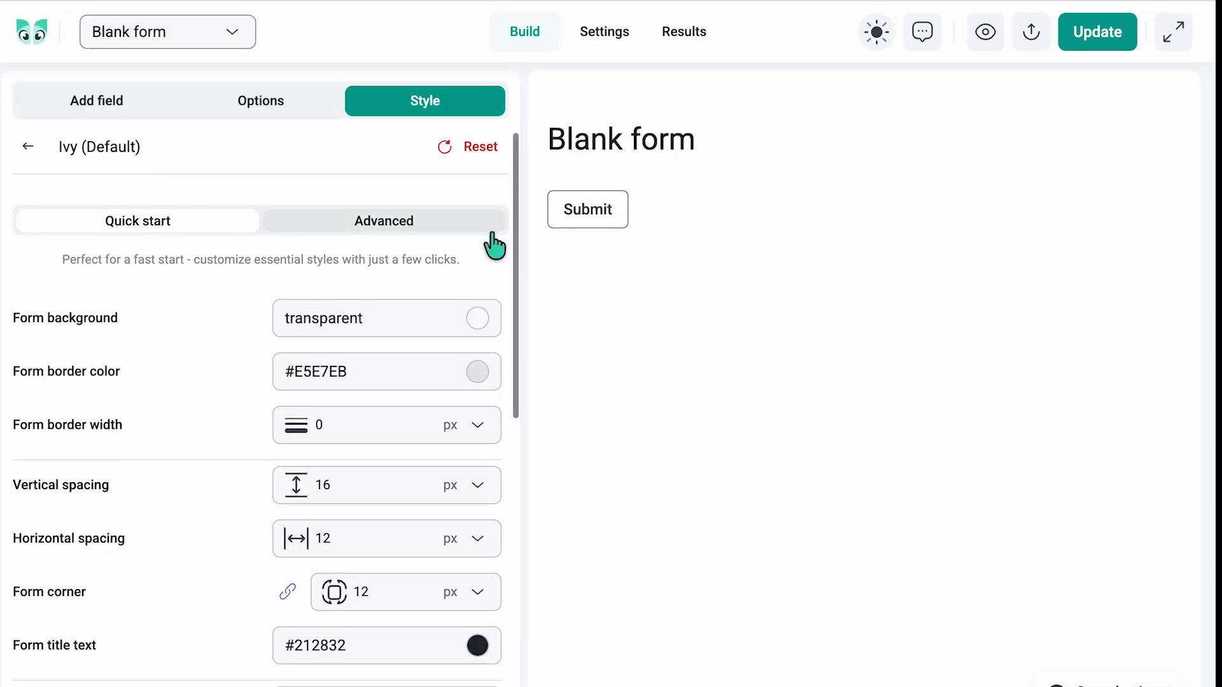
{"action": "left_click", "coordinate": [491, 233]}
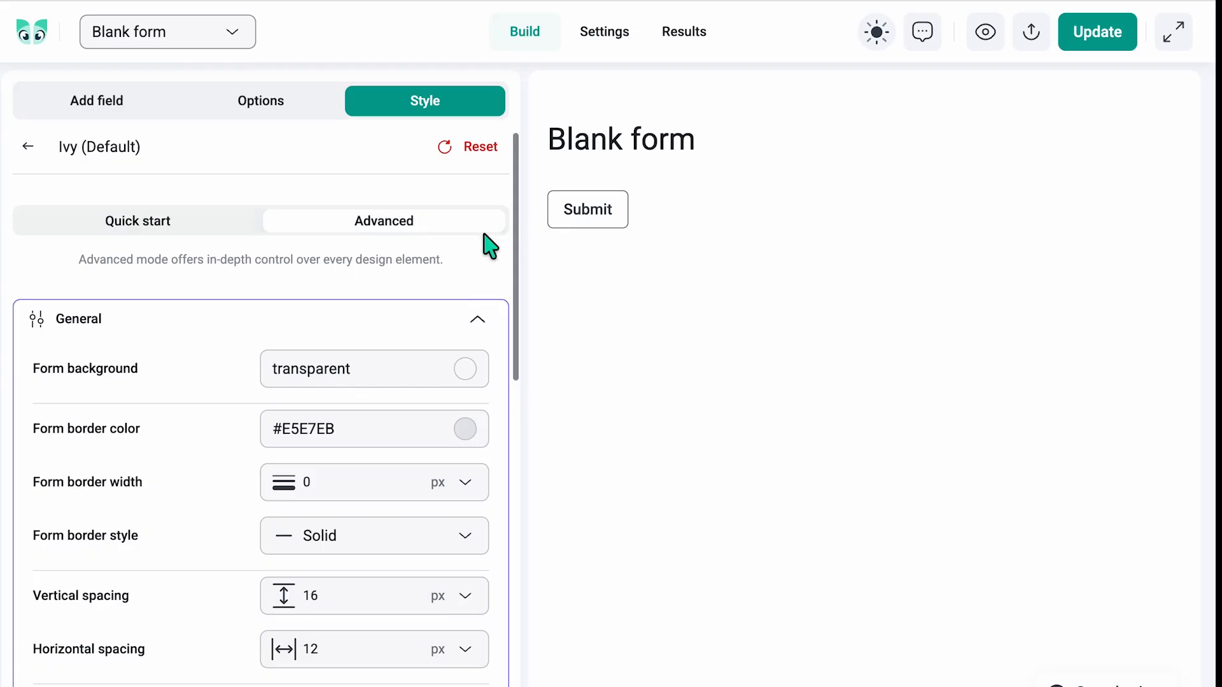
- Examine the General settings and the remaining section list of the advanced style options
{"action": "scroll", "coordinate": [503, 270], "scroll_direction": "down", "scroll_amount": 3}
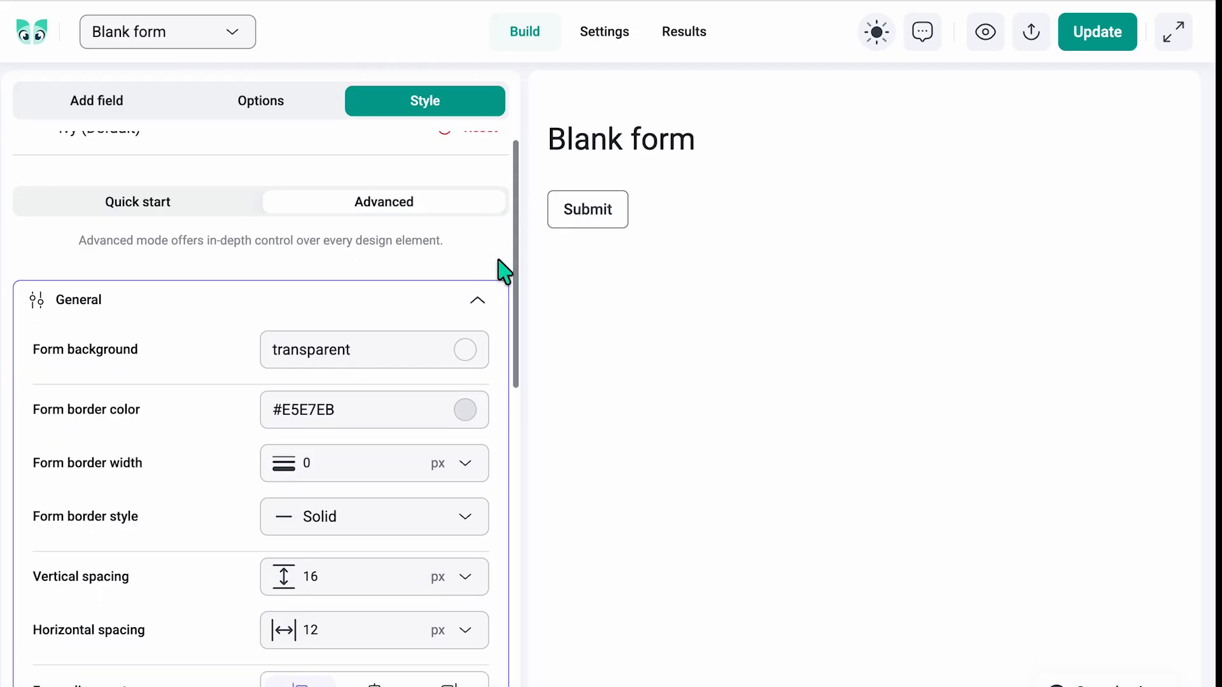
{"action": "scroll", "coordinate": [502, 271], "scroll_direction": "down", "scroll_amount": 3}
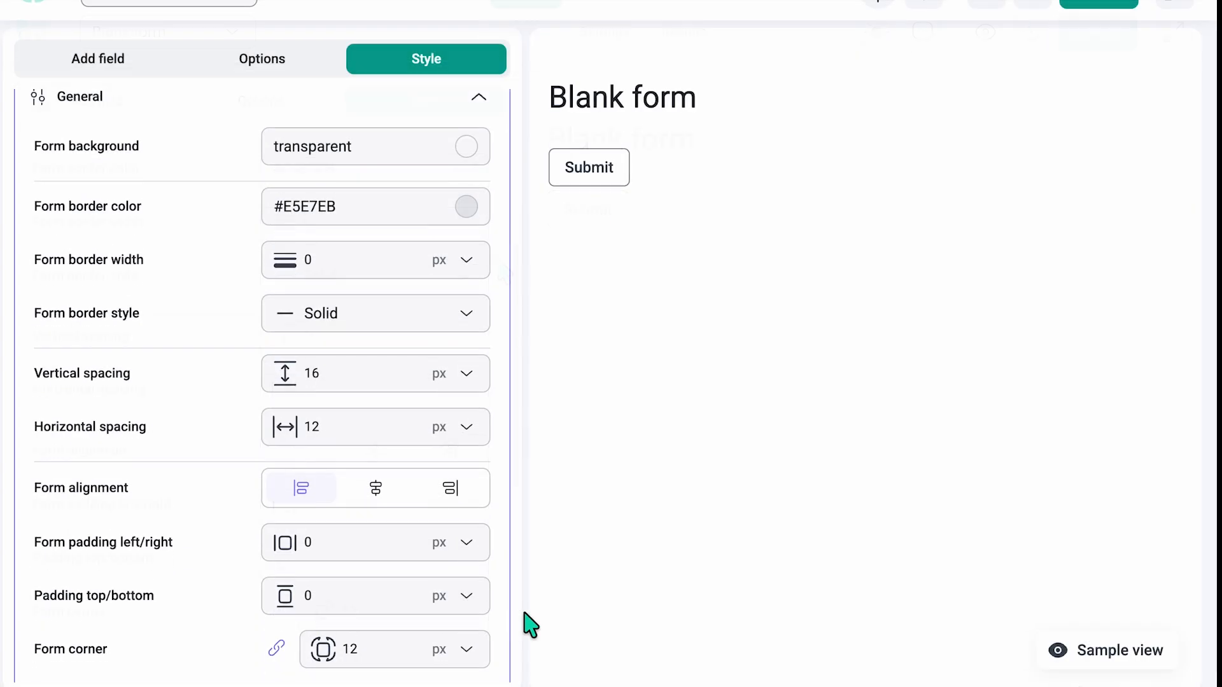
{"action": "scroll", "coordinate": [511, 618], "scroll_direction": "down", "scroll_amount": 2}
{"action": "scroll", "coordinate": [511, 619], "scroll_direction": "down", "scroll_amount": 7}
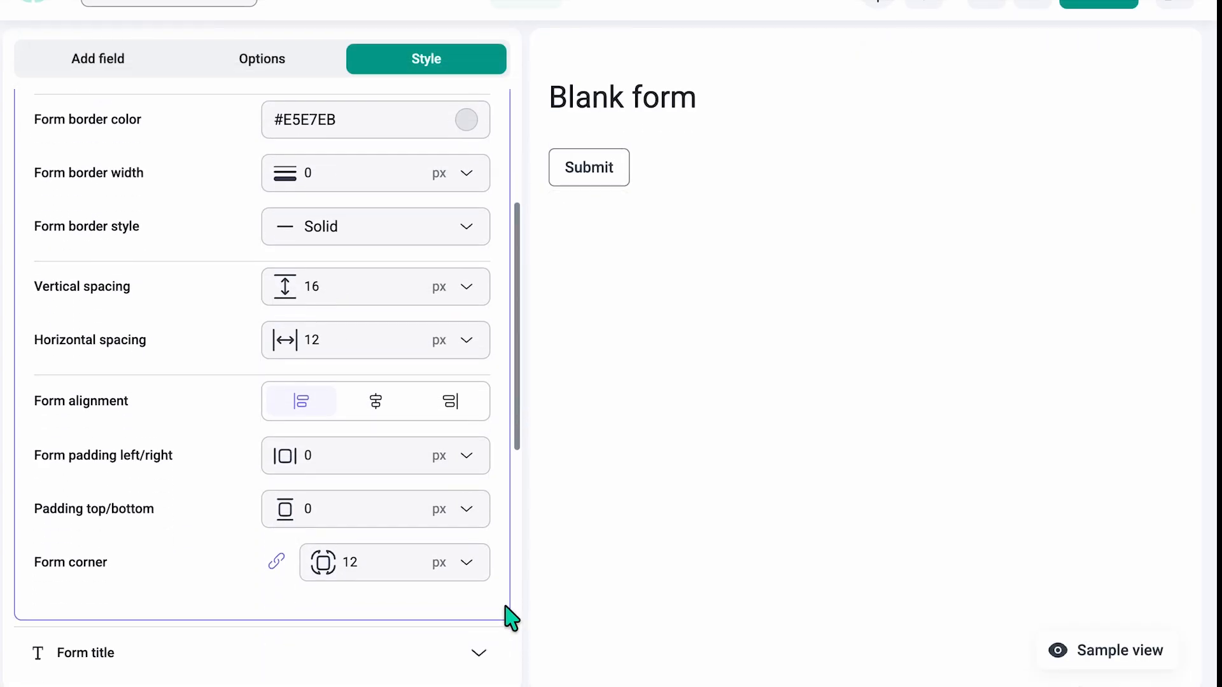
{"action": "scroll", "coordinate": [511, 619], "scroll_direction": "down", "scroll_amount": 5}
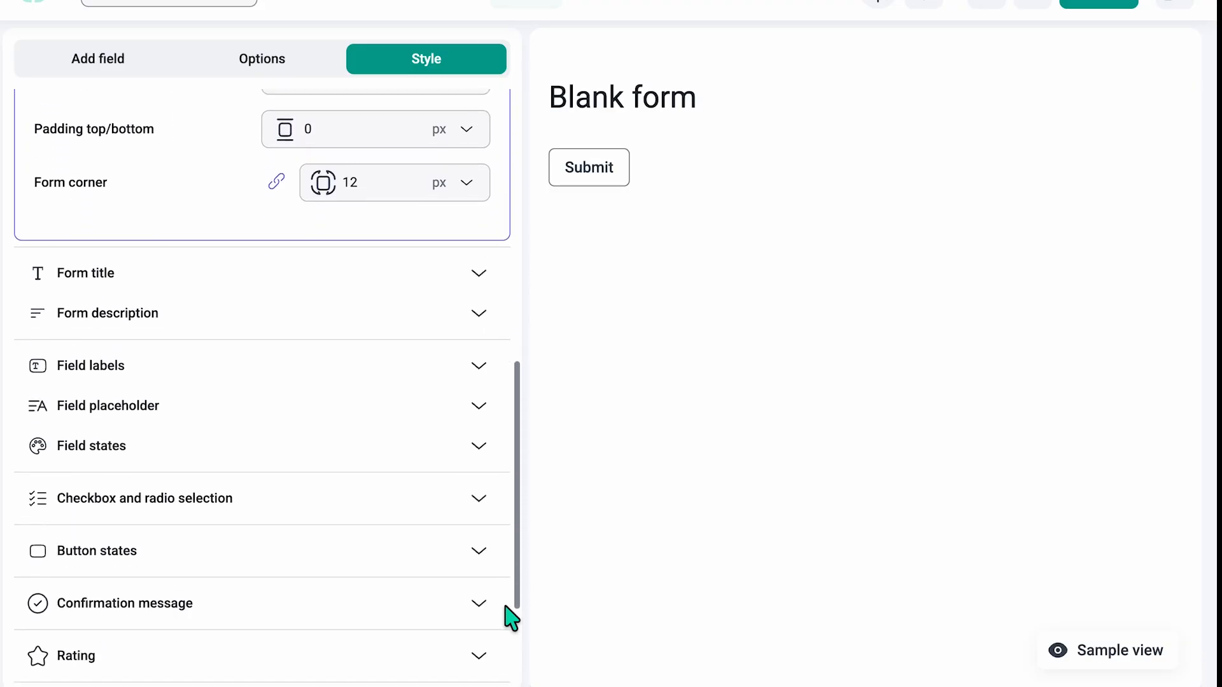
{"action": "scroll", "coordinate": [511, 617], "scroll_direction": "down", "scroll_amount": 4}
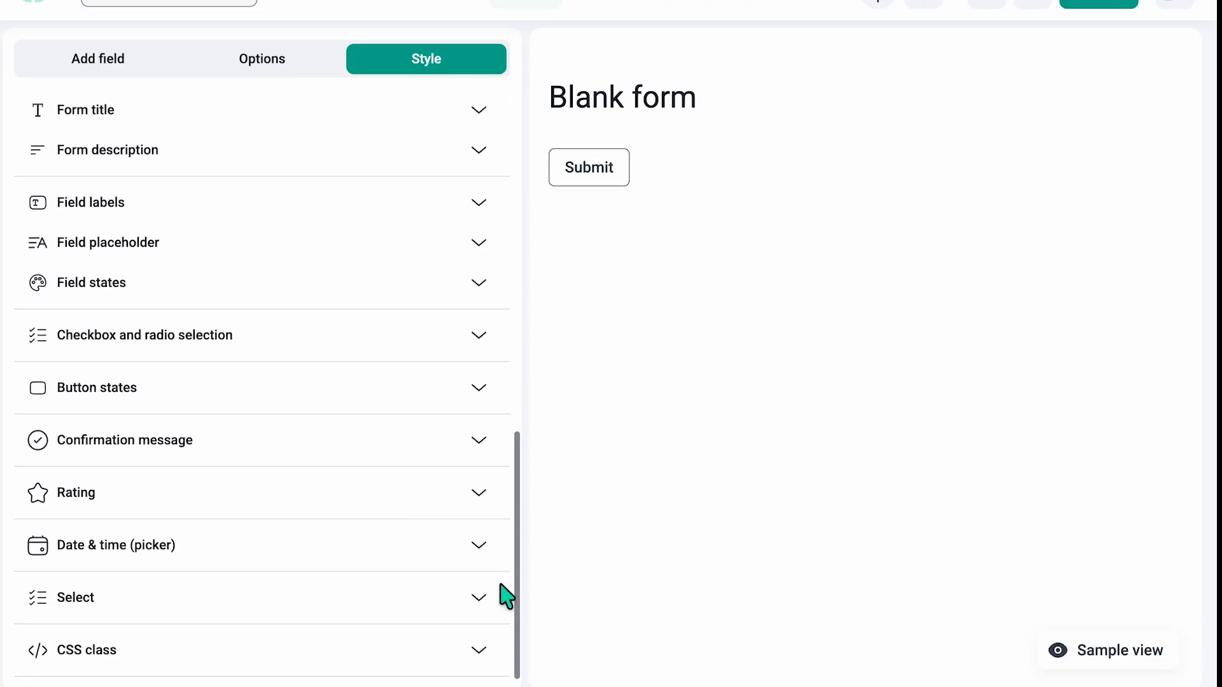
- Expand the Button states style settings and look through the sample view of the styled form
{"action": "left_click", "coordinate": [494, 410]}
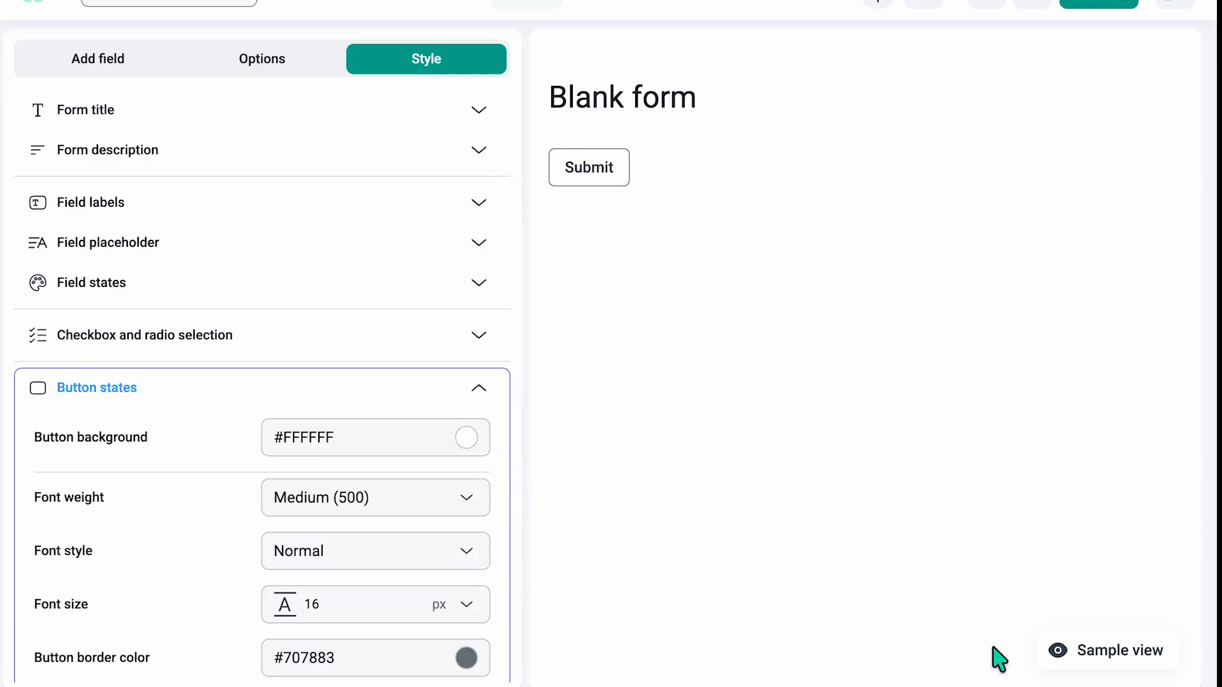
{"action": "left_click", "coordinate": [1073, 678]}
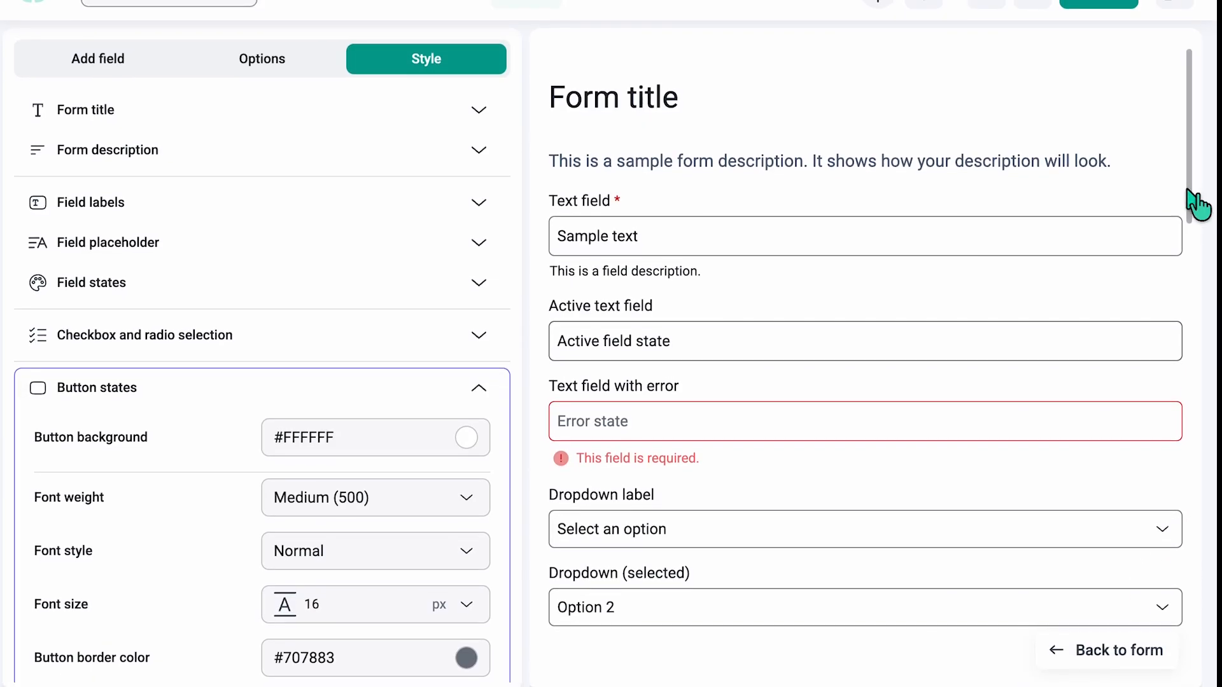
{"action": "left_click_drag", "start_coordinate": [1201, 202], "coordinate": [1215, 626]}
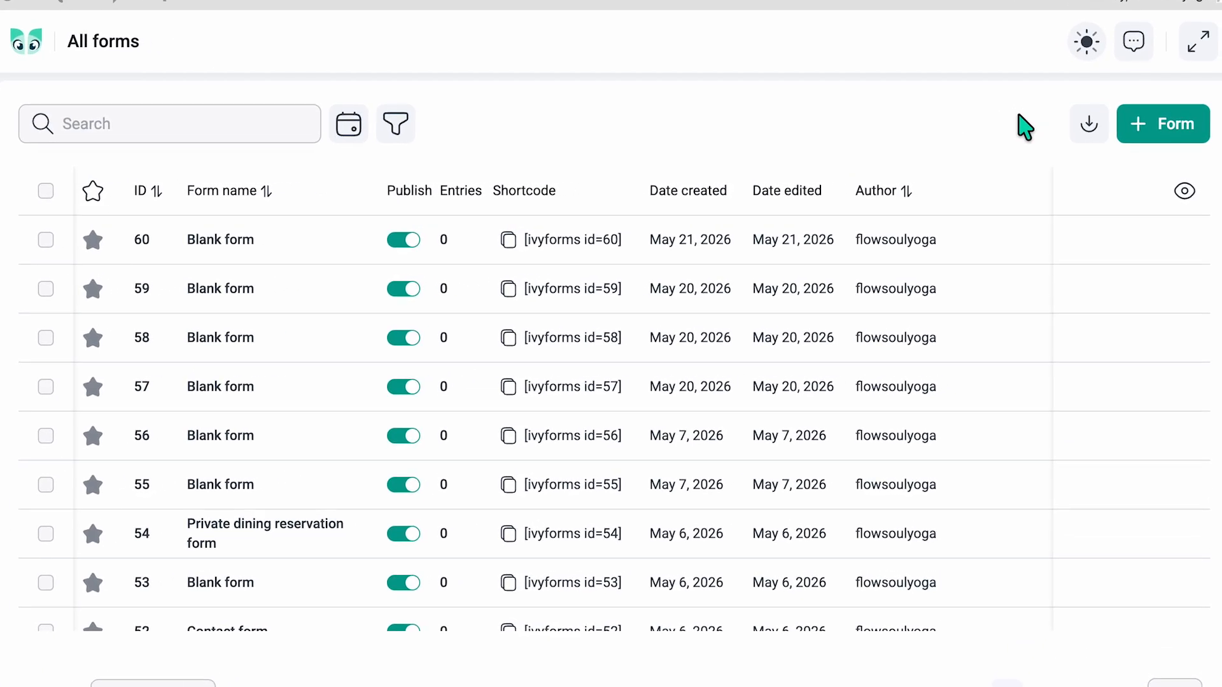
- Import forms into the site from the file ivyforms-export.json
{"action": "left_click", "coordinate": [1090, 137]}
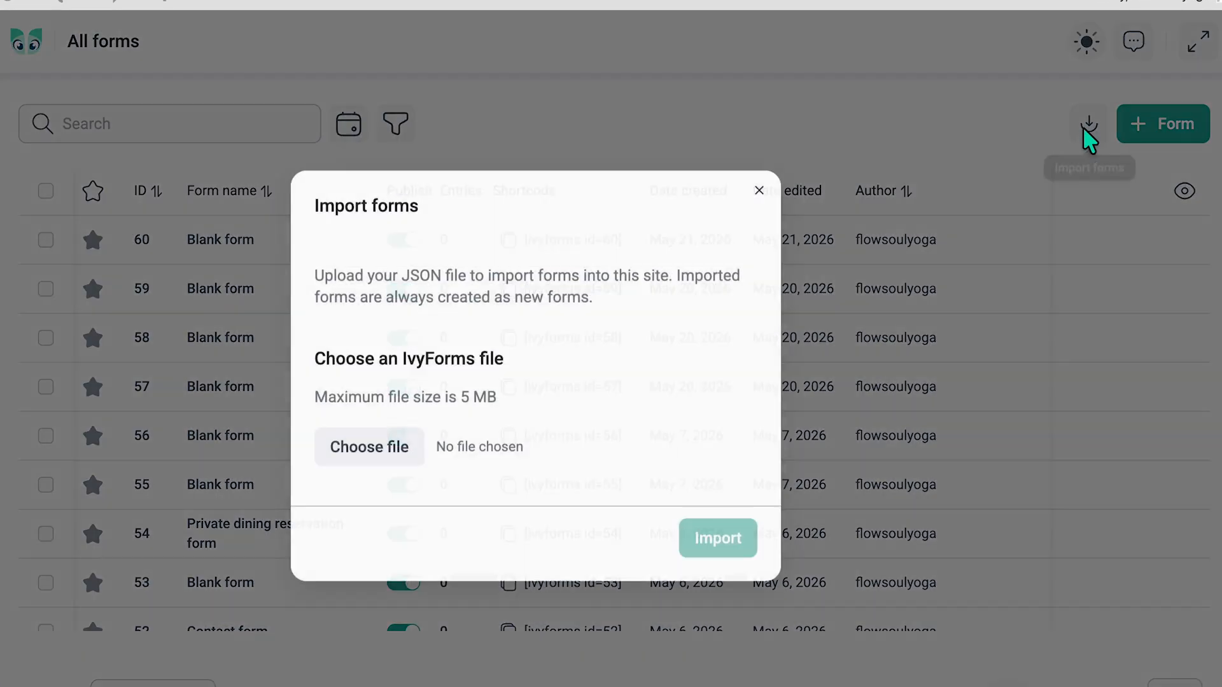
{"action": "left_click", "coordinate": [419, 453]}
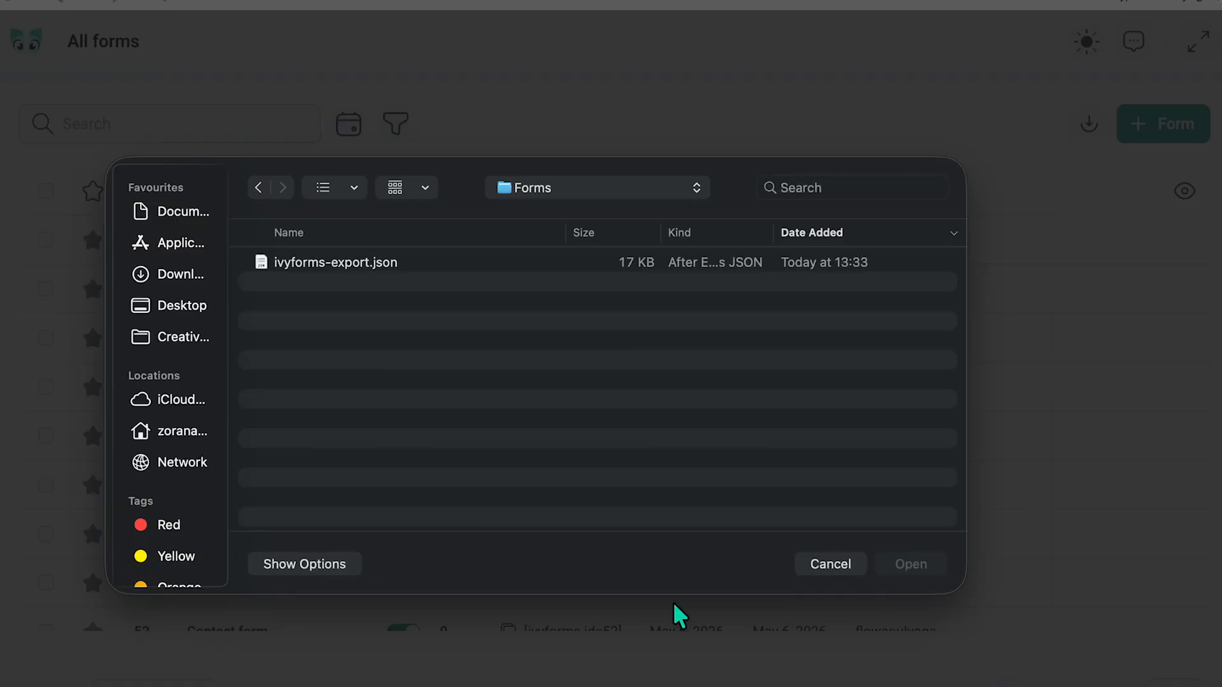
{"action": "double_click", "coordinate": [366, 268]}
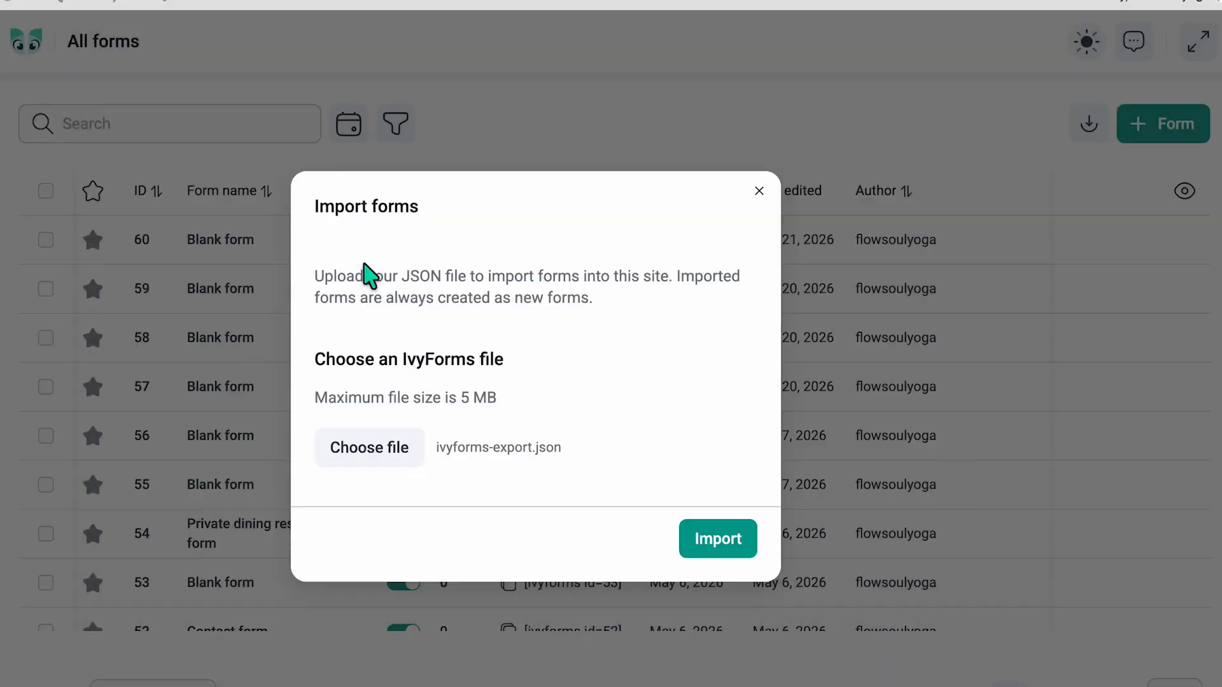
{"action": "left_click", "coordinate": [696, 551]}
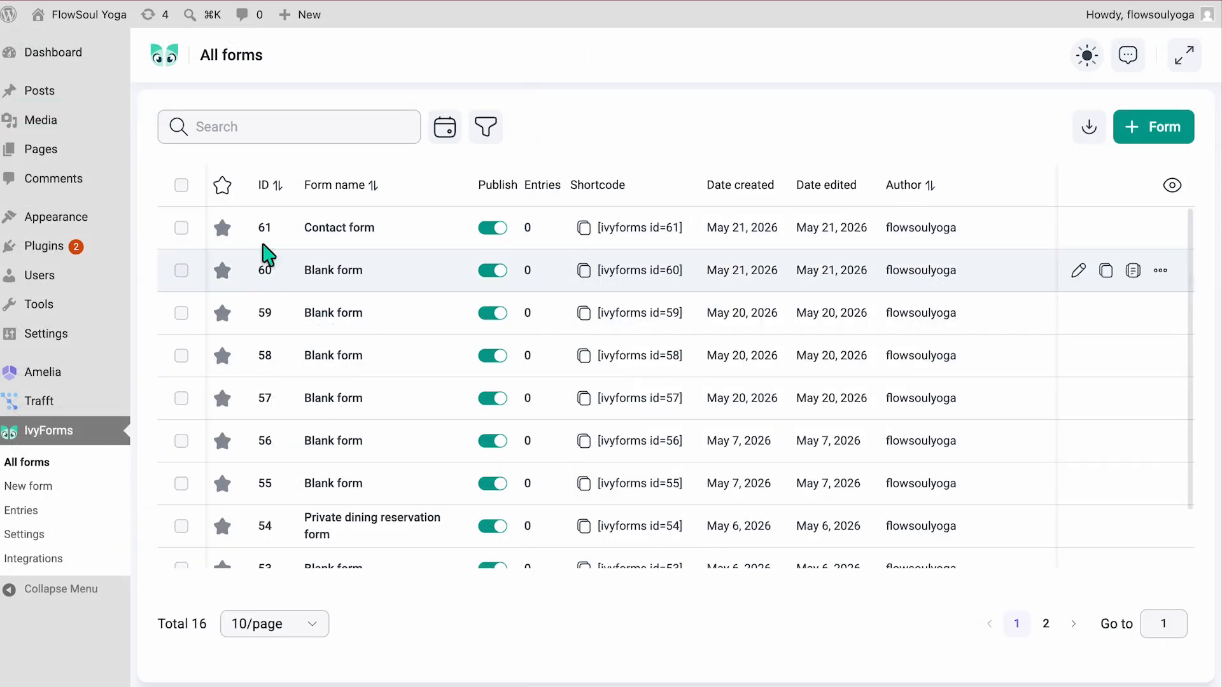
- Open the imported Contact form and export it with the Form option
{"action": "left_click", "coordinate": [327, 236]}
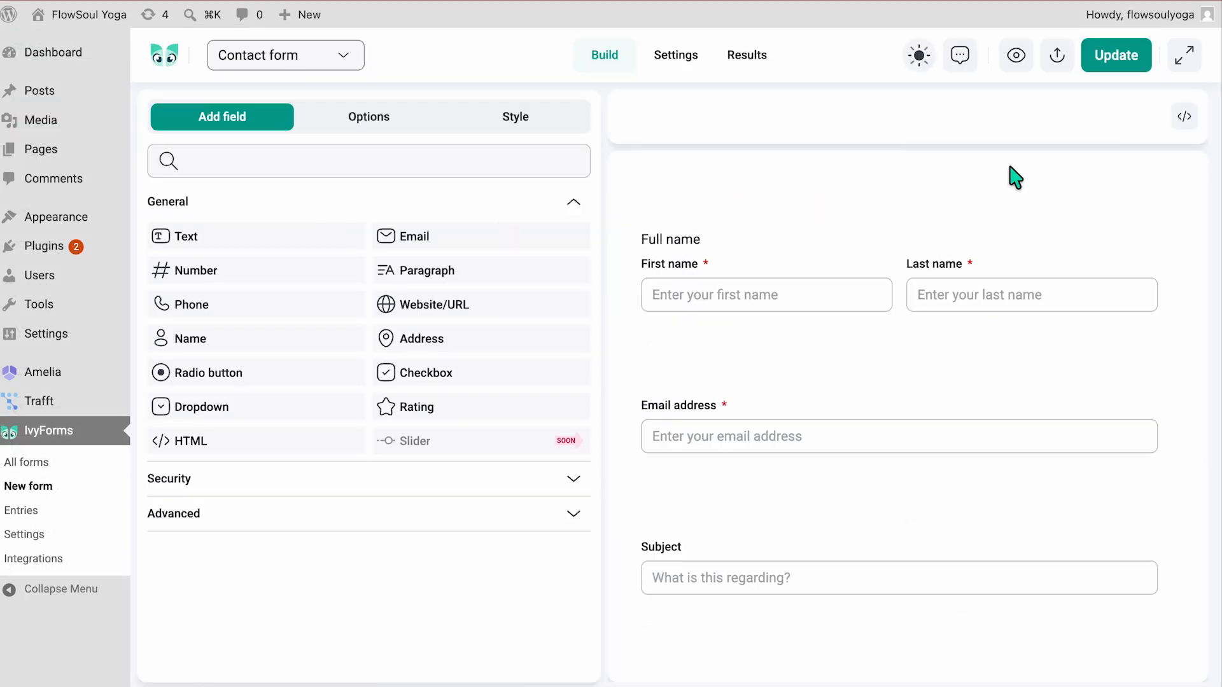
{"action": "left_click", "coordinate": [1053, 66]}
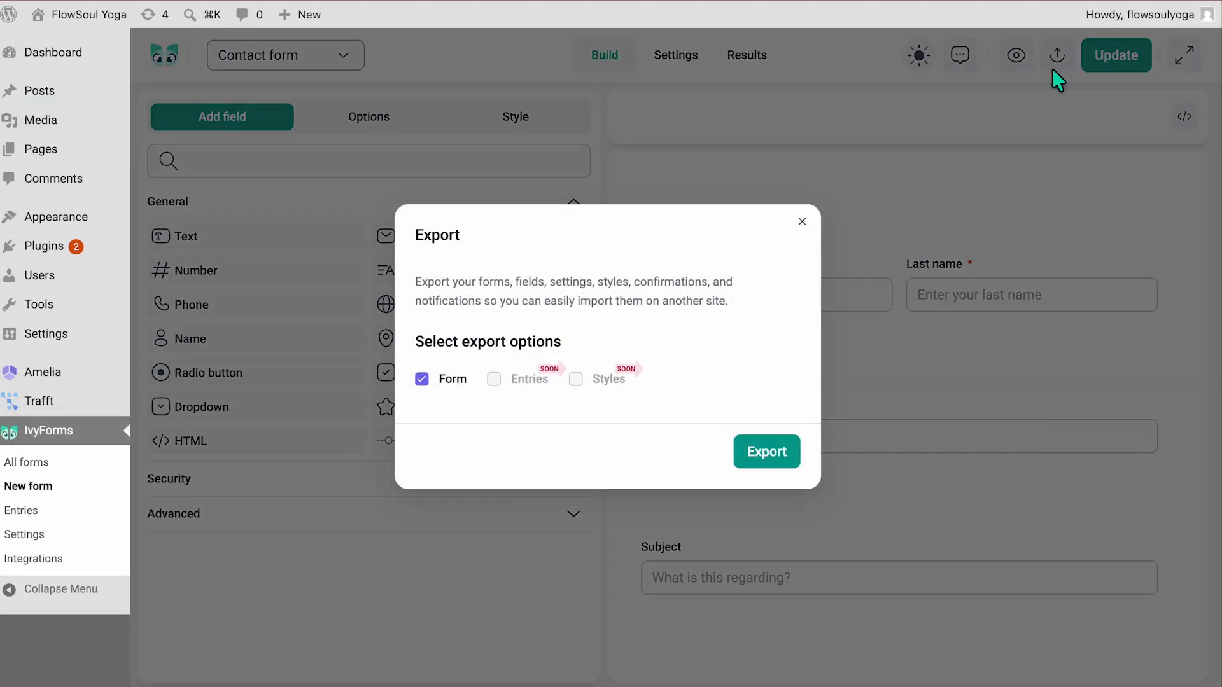
{"action": "left_click", "coordinate": [761, 453]}
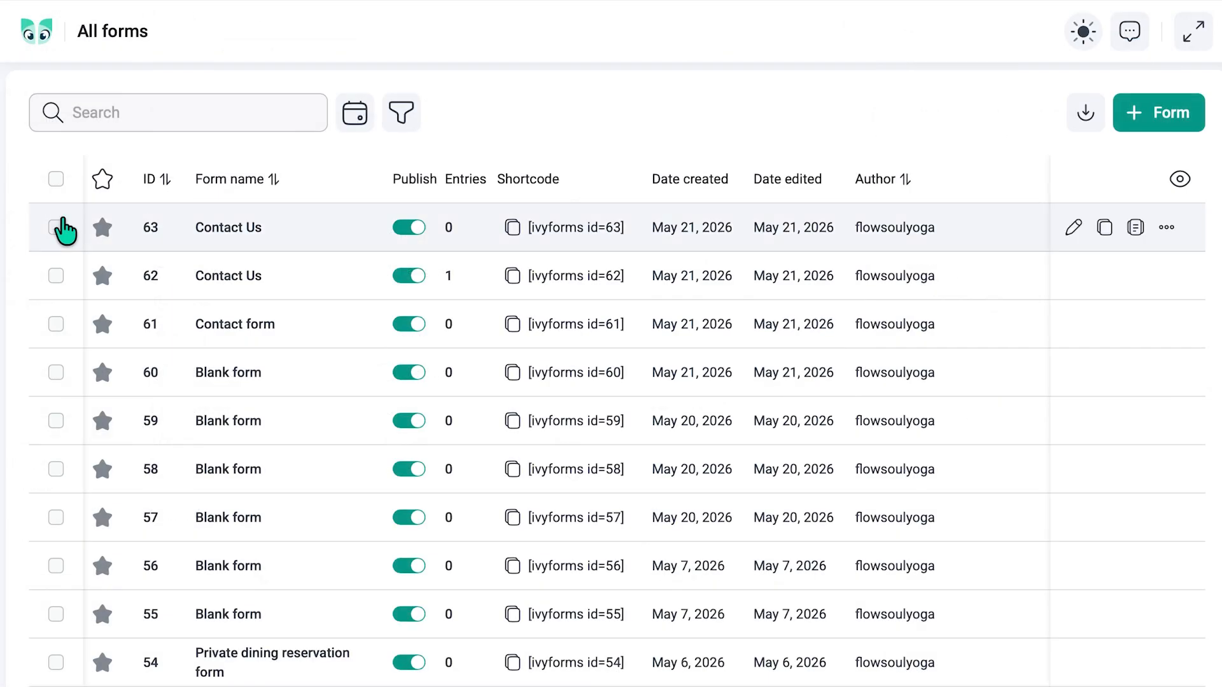
- Select the Contact Us form with ID 63 and the Private dining reservation form, and check the available bulk and row actions
{"action": "left_click", "coordinate": [56, 228]}
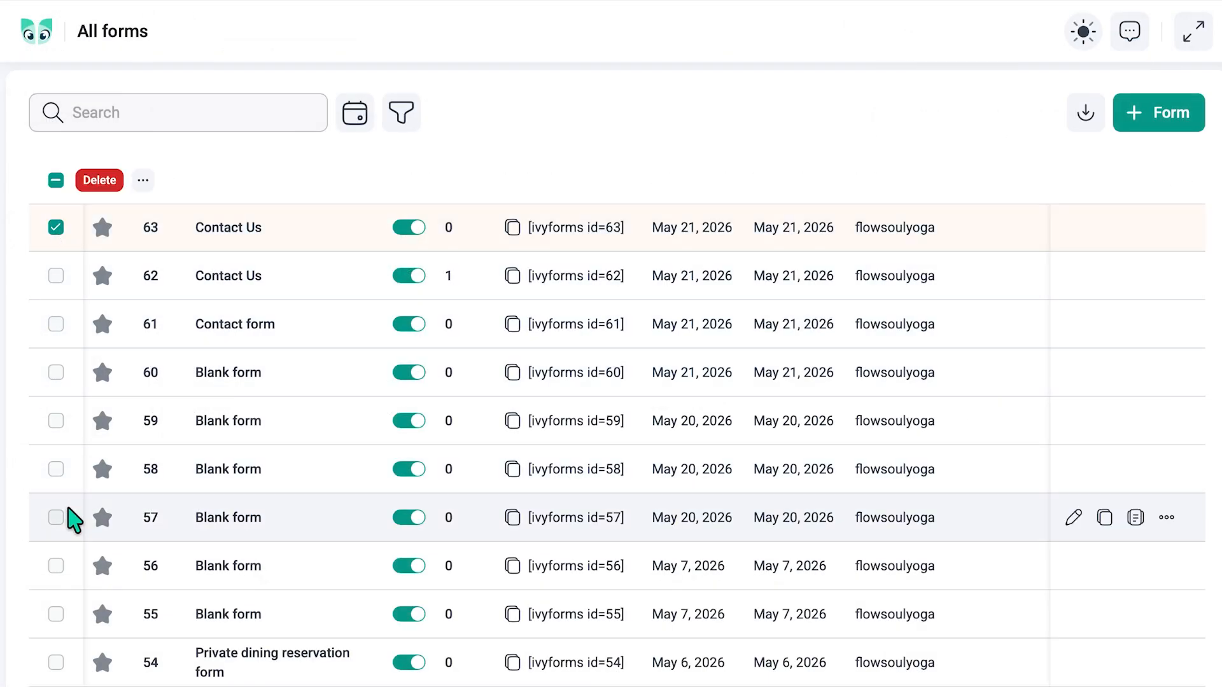
{"action": "left_click", "coordinate": [57, 663]}
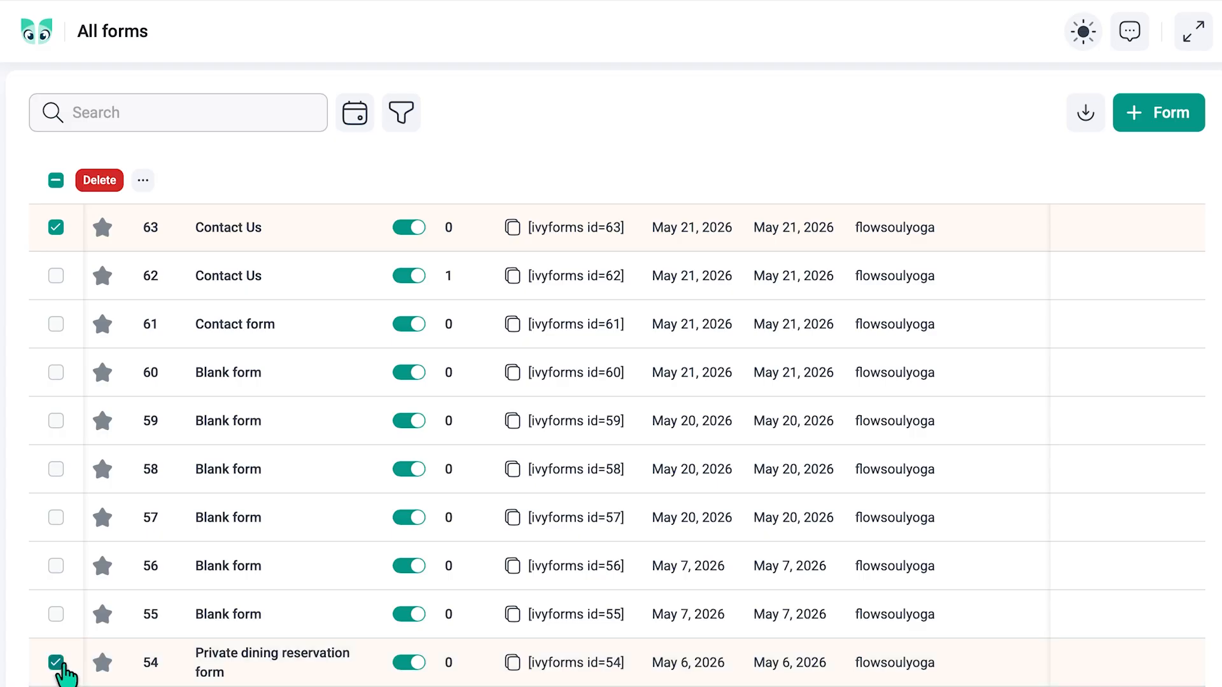
{"action": "left_click", "coordinate": [150, 175]}
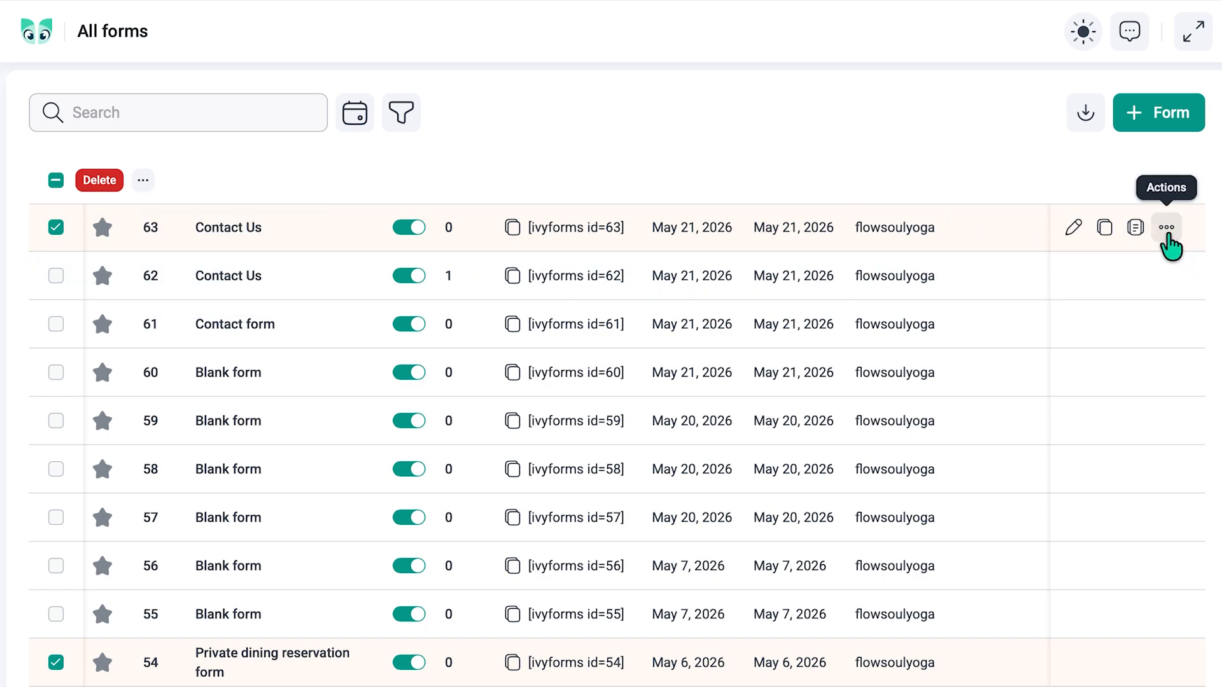
{"action": "left_click", "coordinate": [1167, 229]}
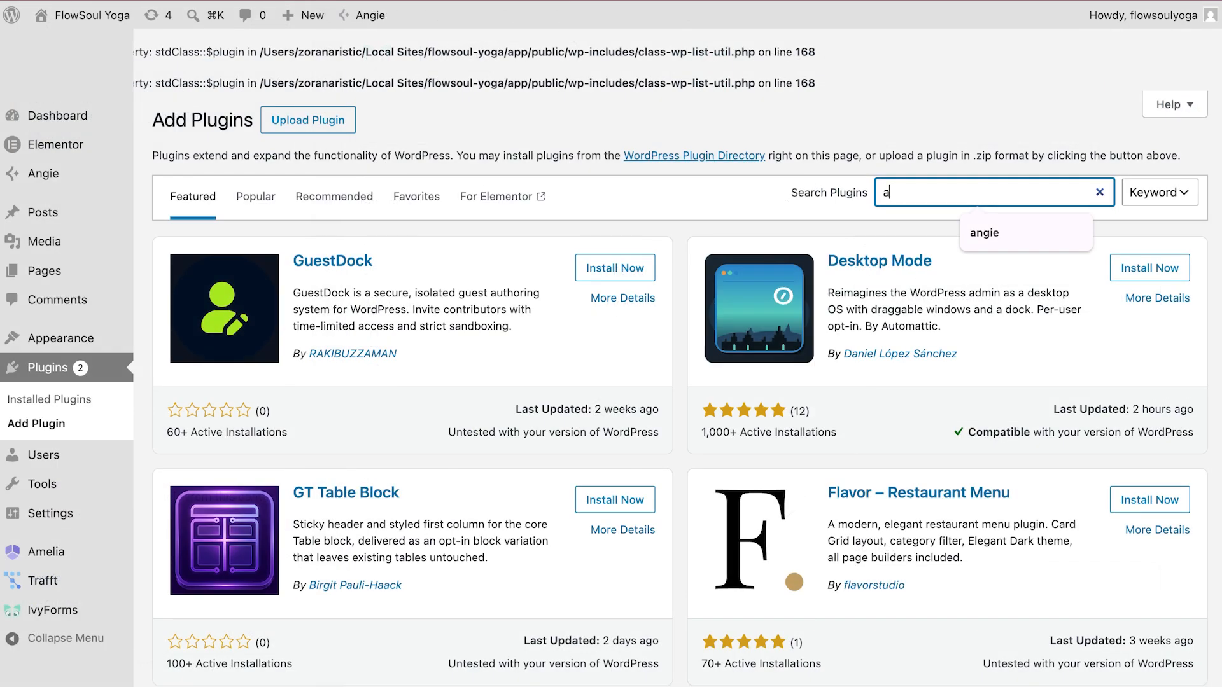
- Search the plugin directory for "angie" and prompt the Angie assistant with "Create a contact form."
{"action": "type", "text": "ngie"}
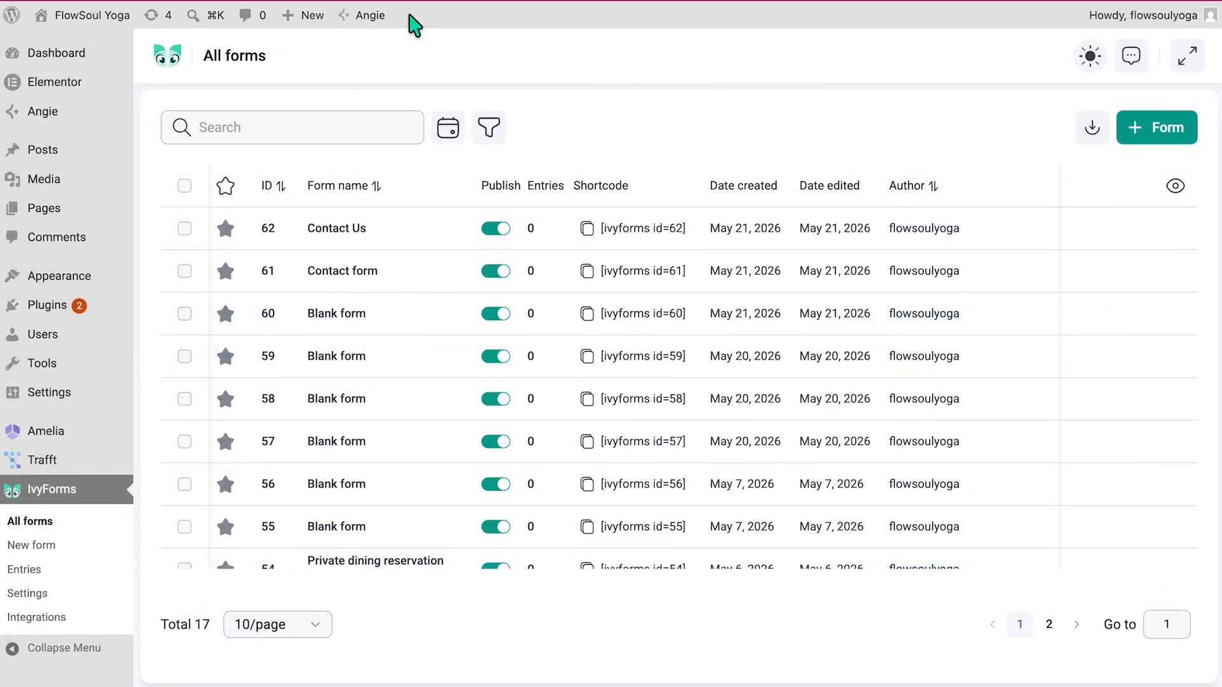
{"action": "left_click", "coordinate": [389, 18]}
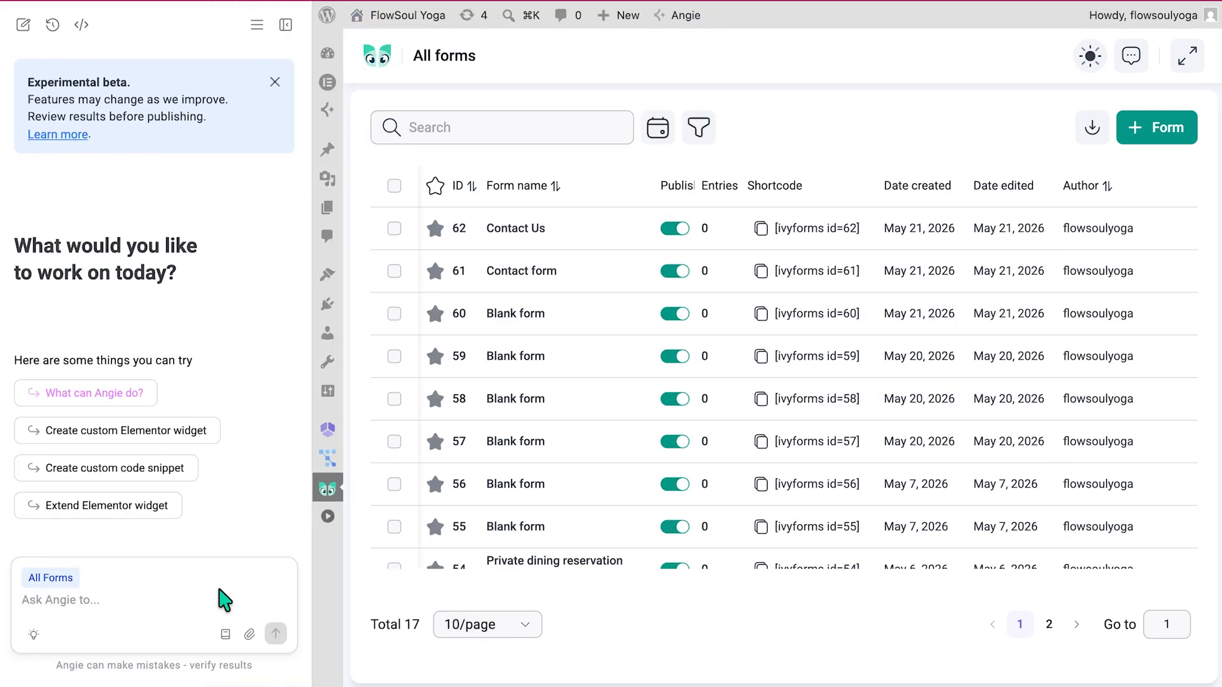
{"action": "type", "text": "Create a contact form."}
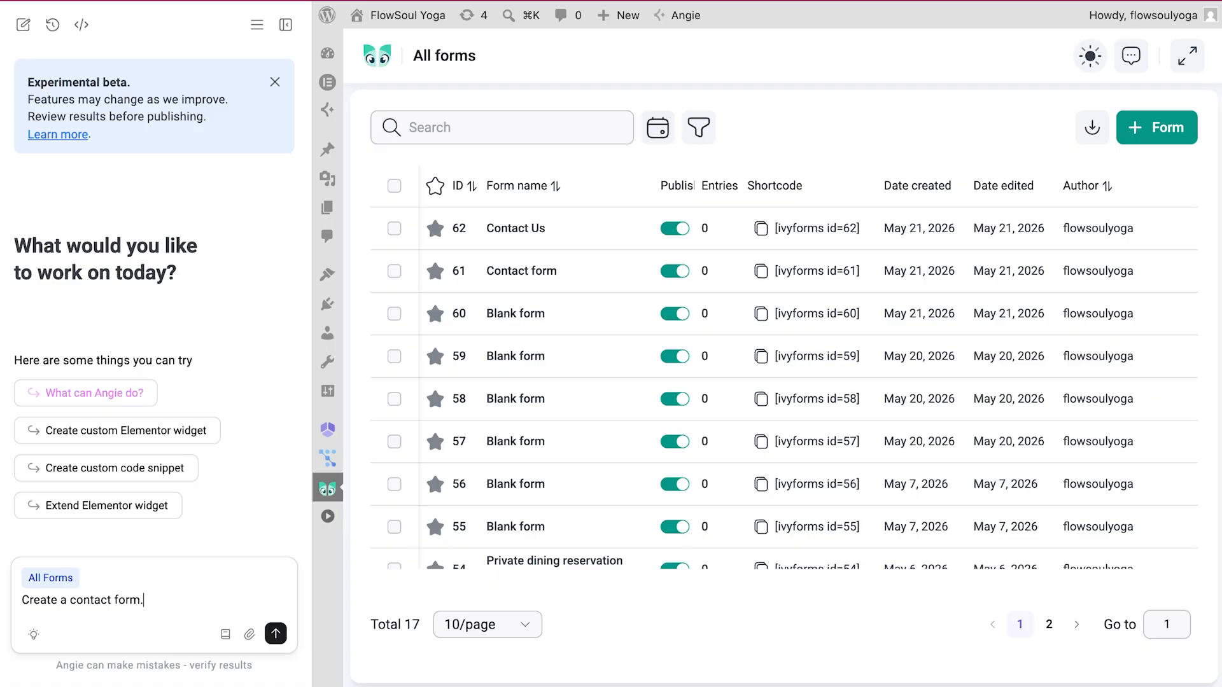
{"action": "key", "text": "shift+Return"}
{"action": "key", "text": "Return"}
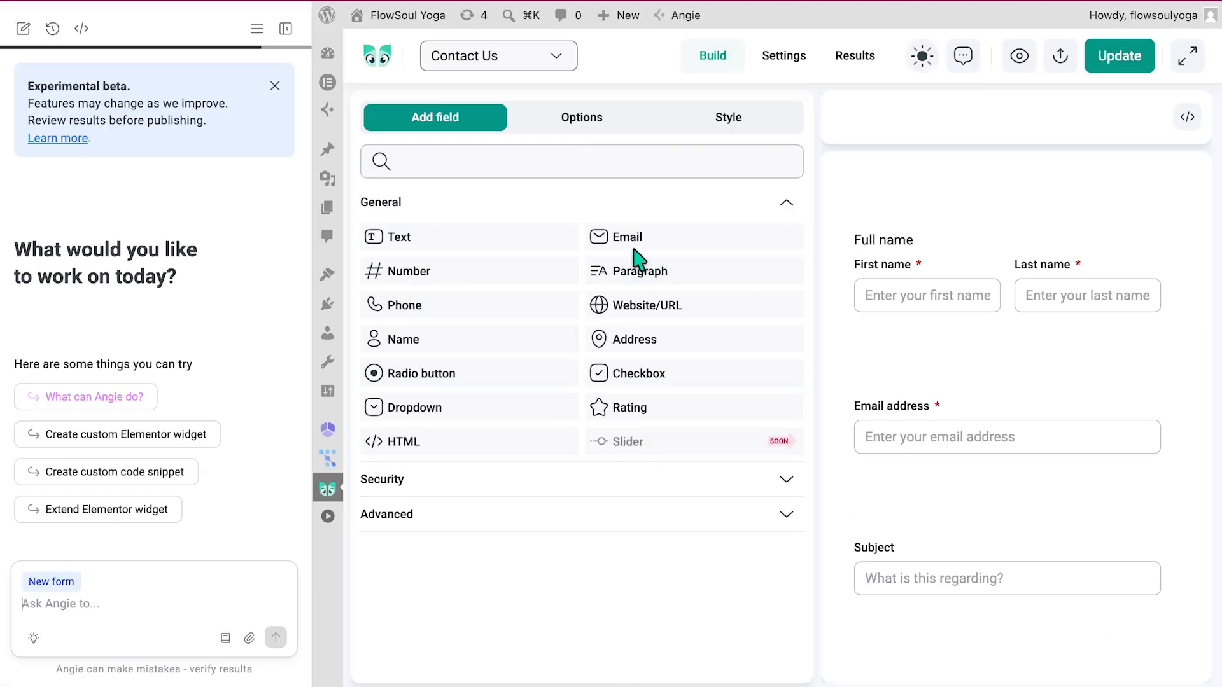
- Prompt Angie with "Delete the subject field from this form." for the Contact Us form
{"action": "left_click", "coordinate": [286, 28]}
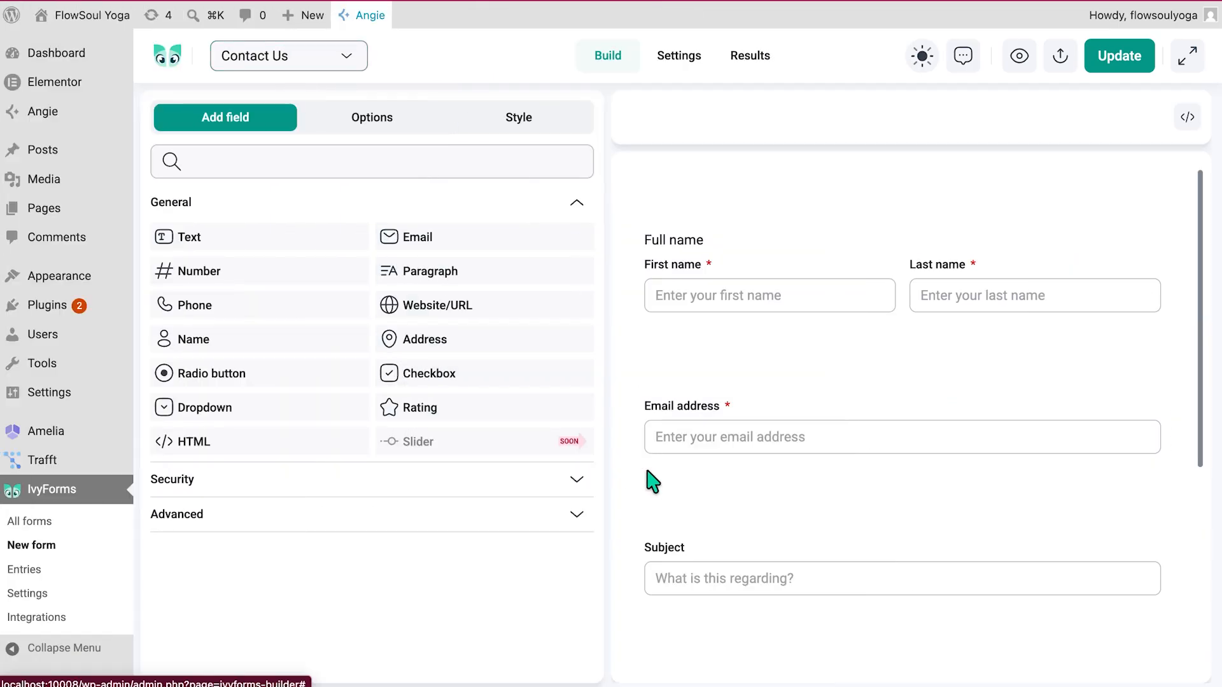
{"action": "left_click", "coordinate": [368, 15]}
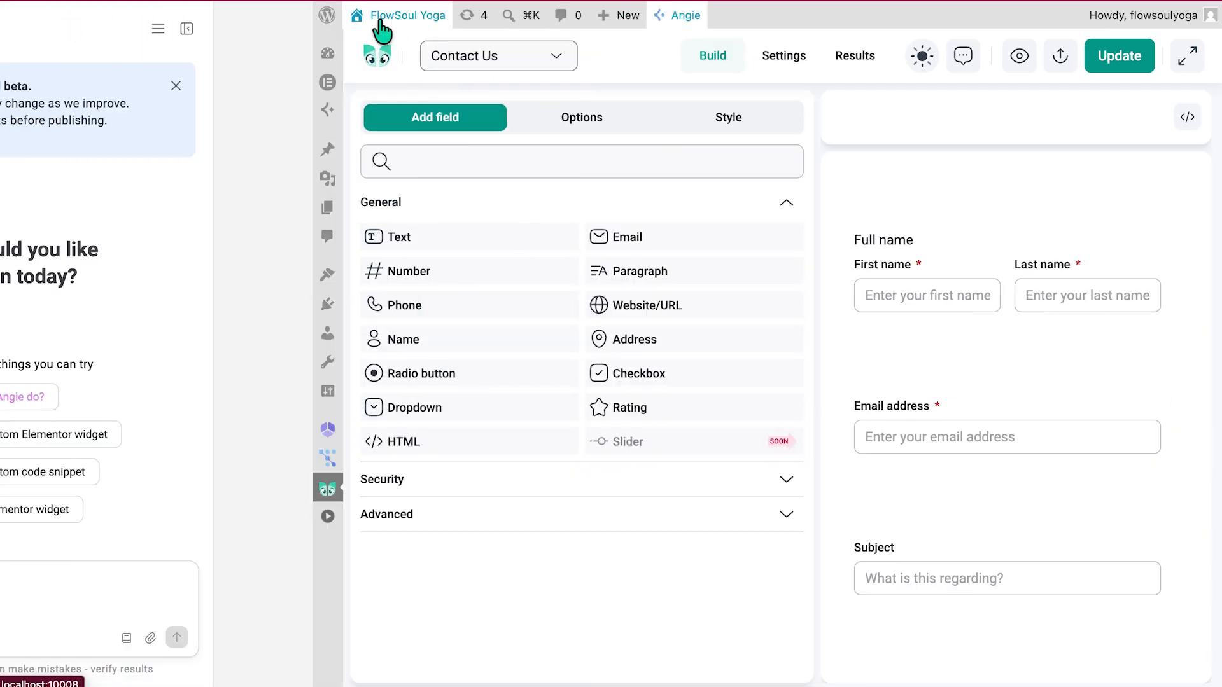
{"action": "left_click", "coordinate": [208, 592]}
{"action": "type", "text": "D"}
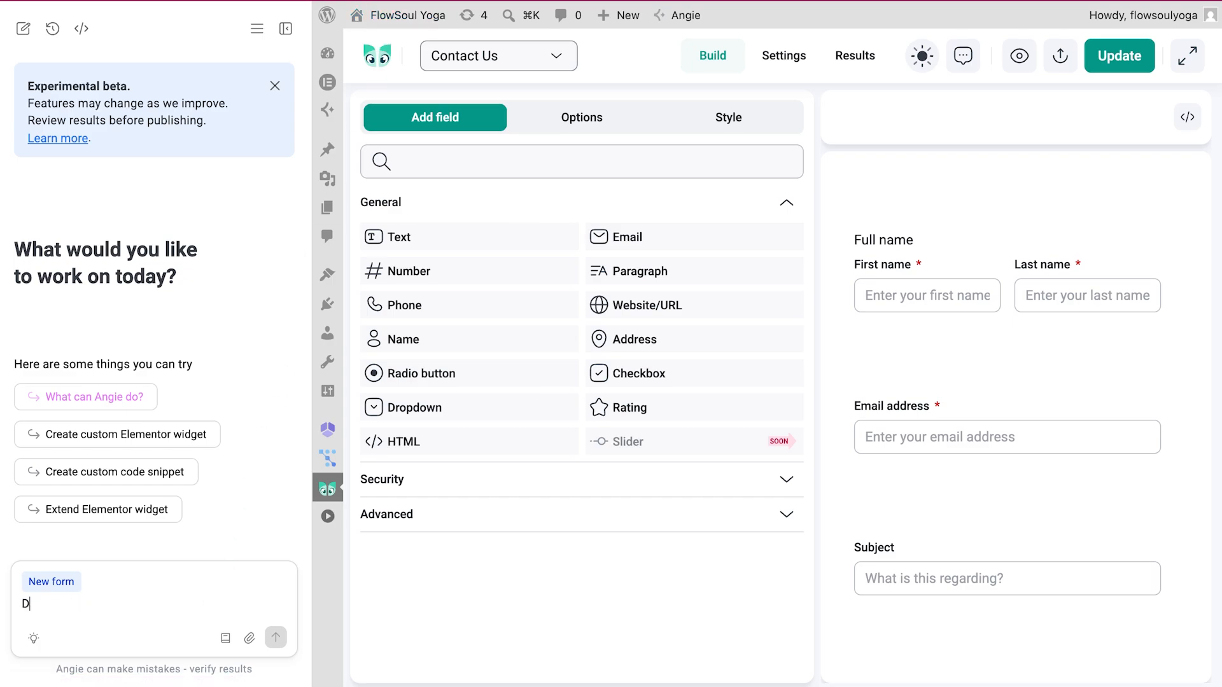
{"action": "type", "text": "elete the subje"}
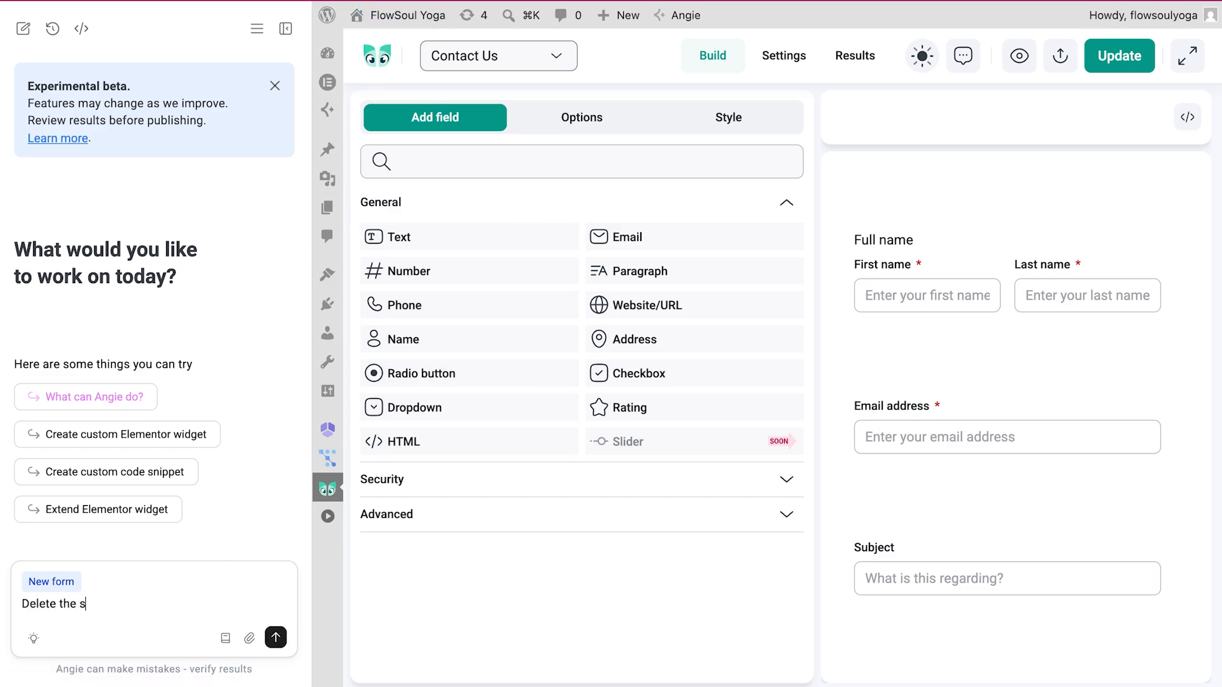
{"action": "type", "text": "ct field from this form."}
{"action": "key", "text": "Return"}
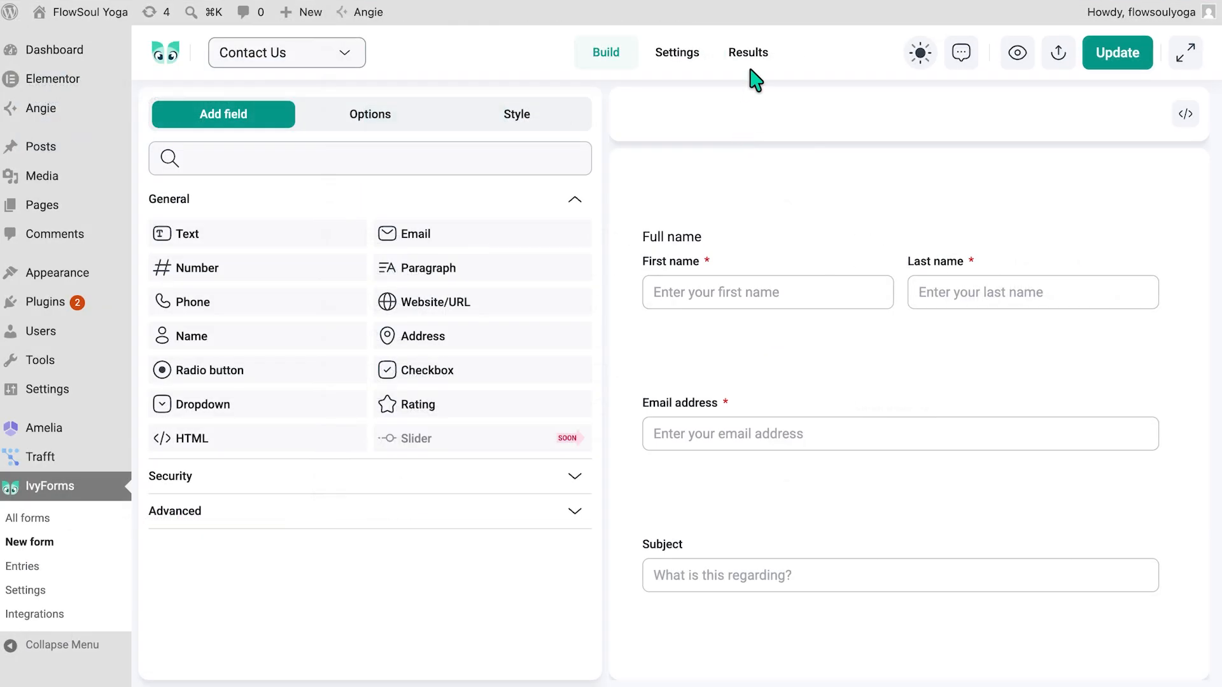
- Open the Contact Us form's results and view the details of its submitted entry
{"action": "left_click", "coordinate": [750, 68]}
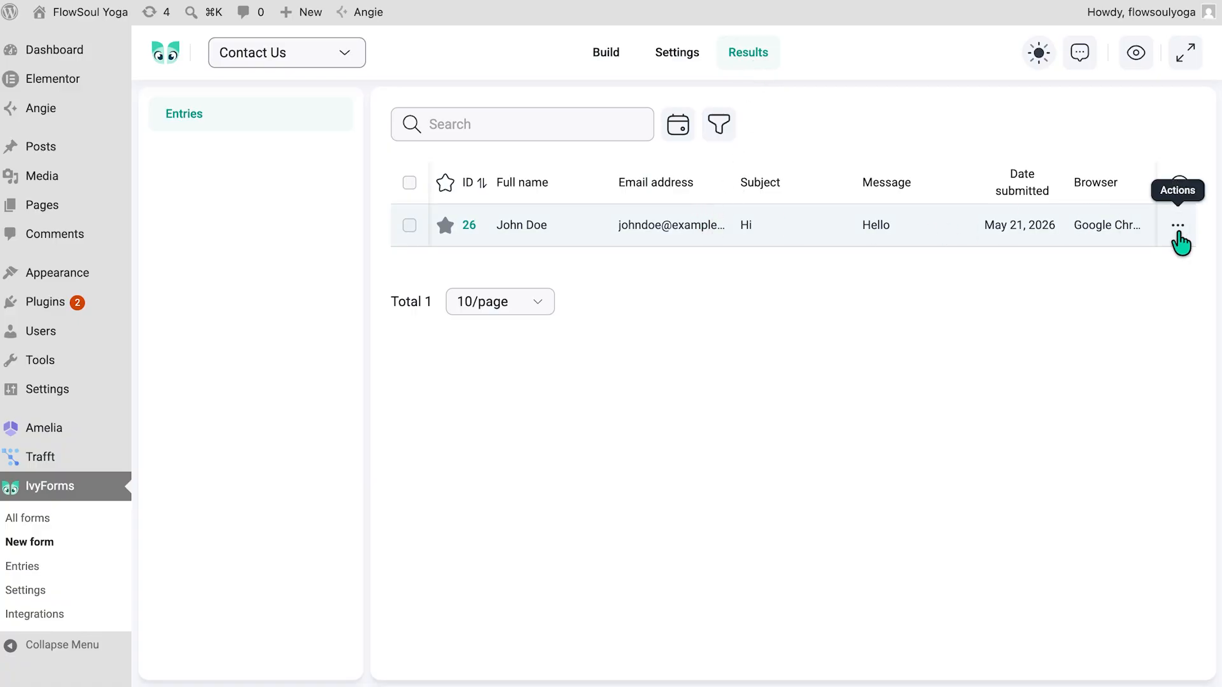
{"action": "left_click", "coordinate": [1177, 228]}
{"action": "left_click", "coordinate": [1121, 302]}
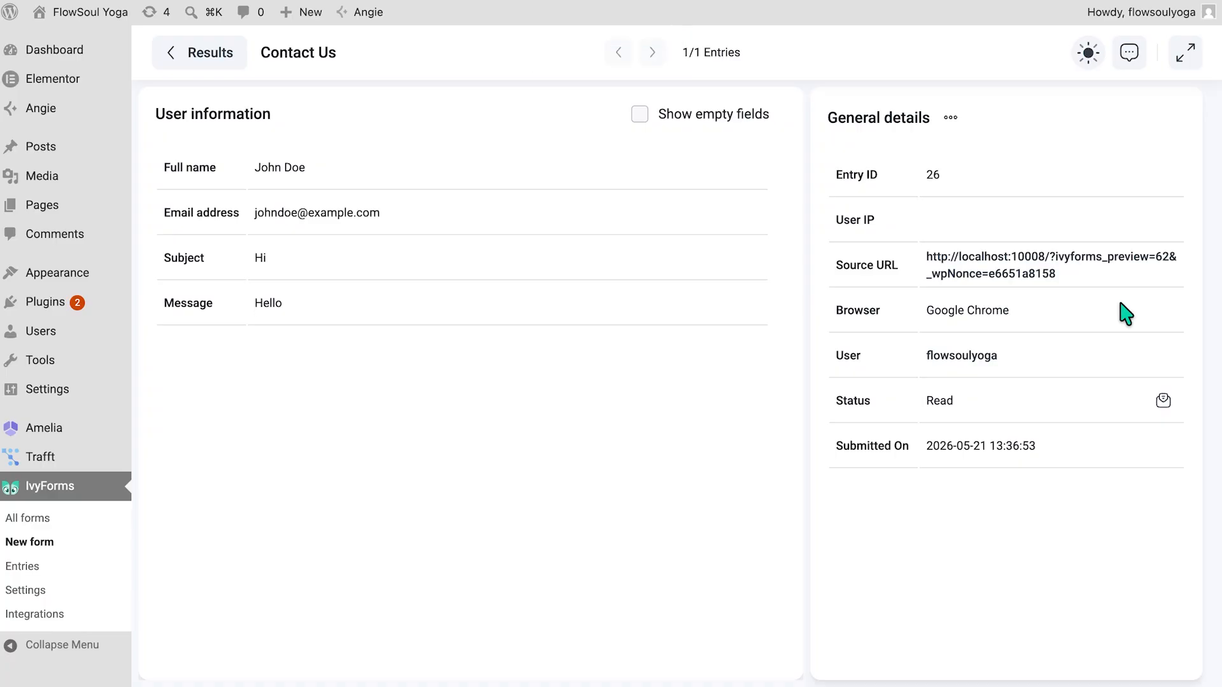
- View the entries of all forms, and open the Contact Us form's results from that list
{"action": "left_click", "coordinate": [75, 572]}
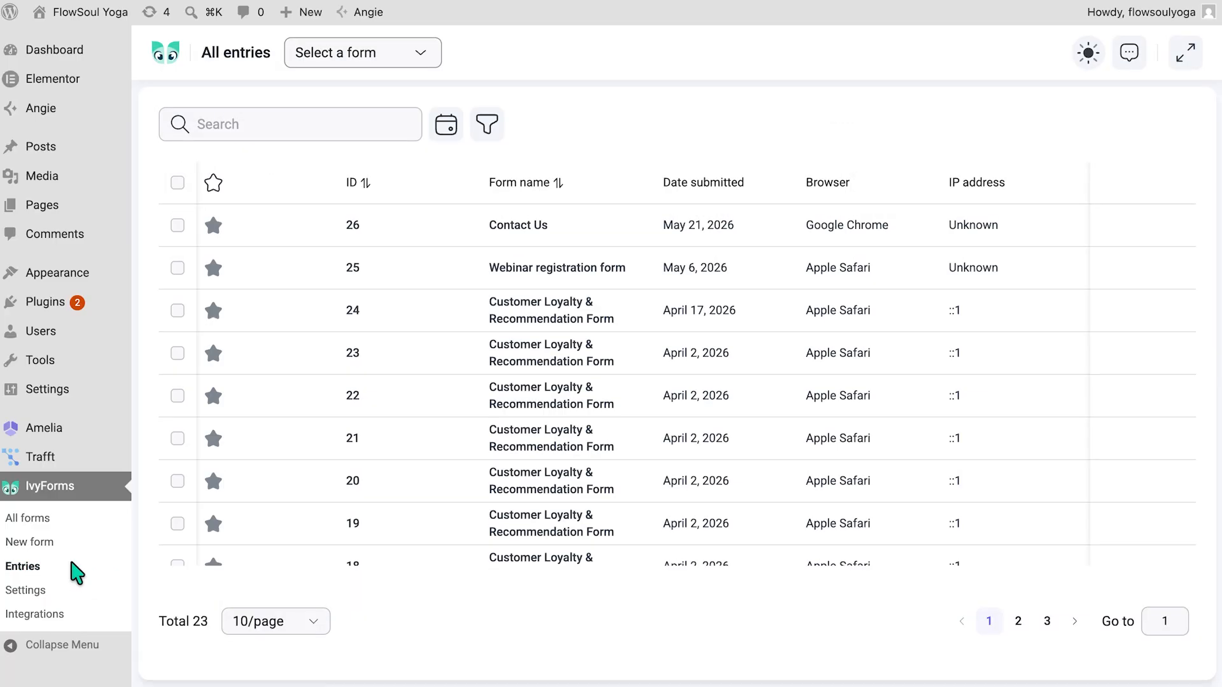
{"action": "left_click", "coordinate": [503, 229]}
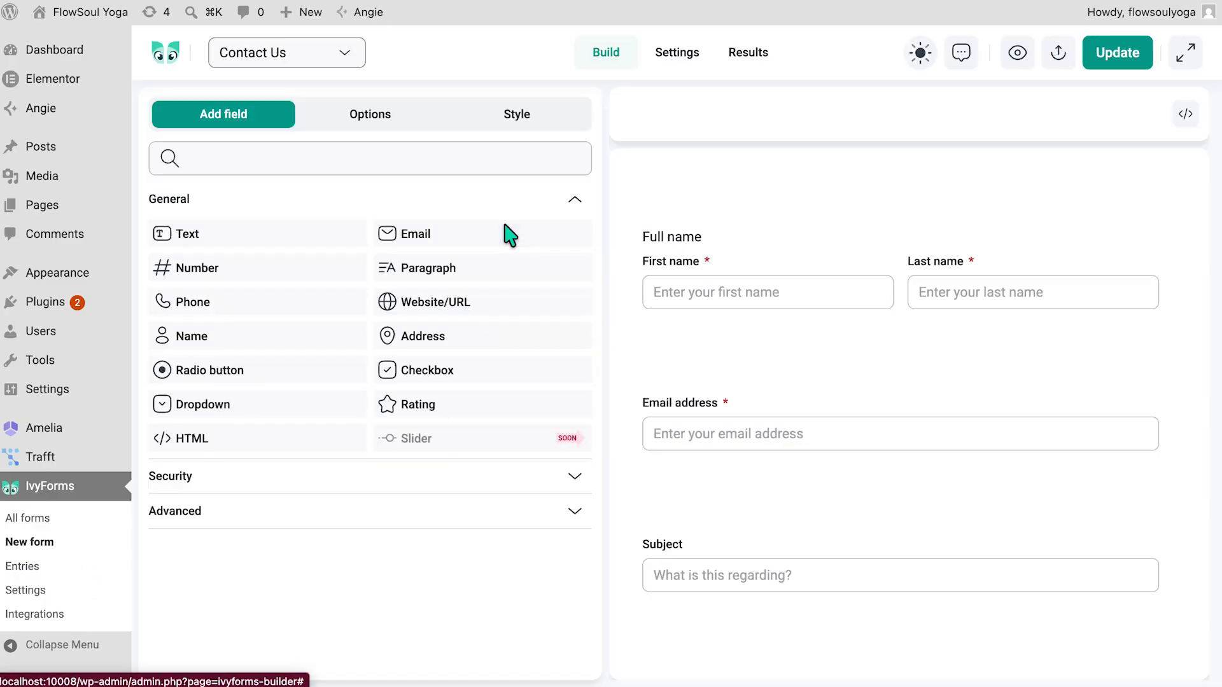
{"action": "left_click", "coordinate": [768, 56]}
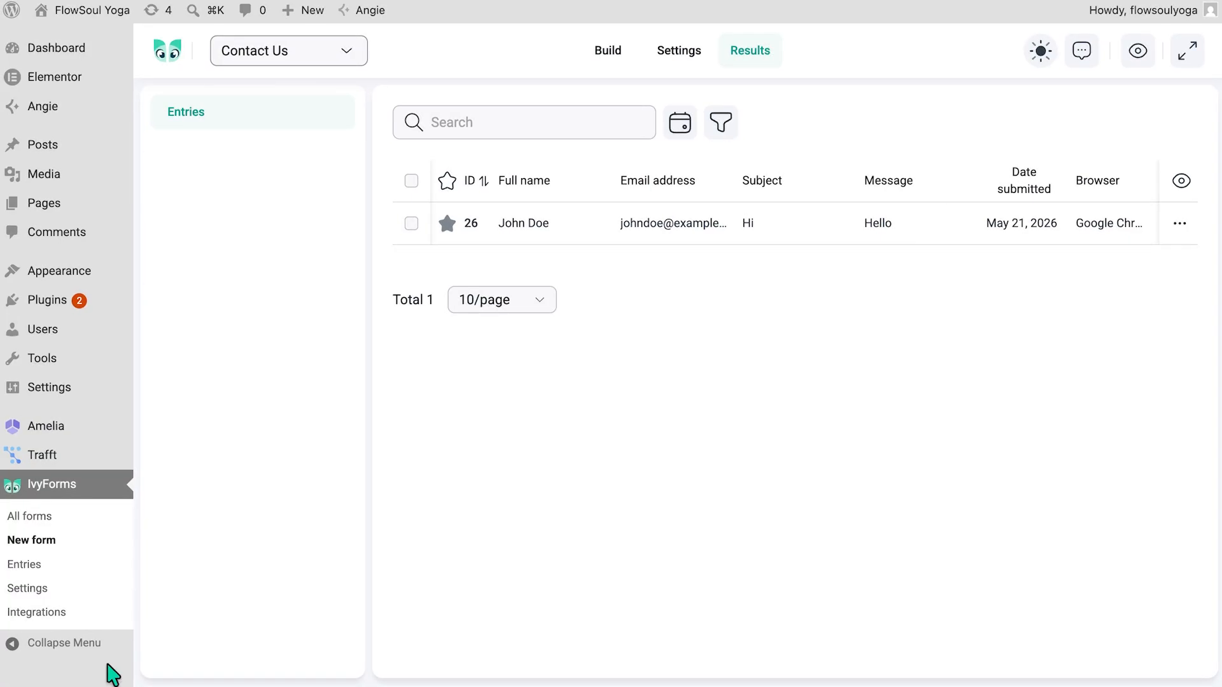
- Install the wpDataTables integration for IvyForms and open its table creation
{"action": "left_click", "coordinate": [72, 621]}
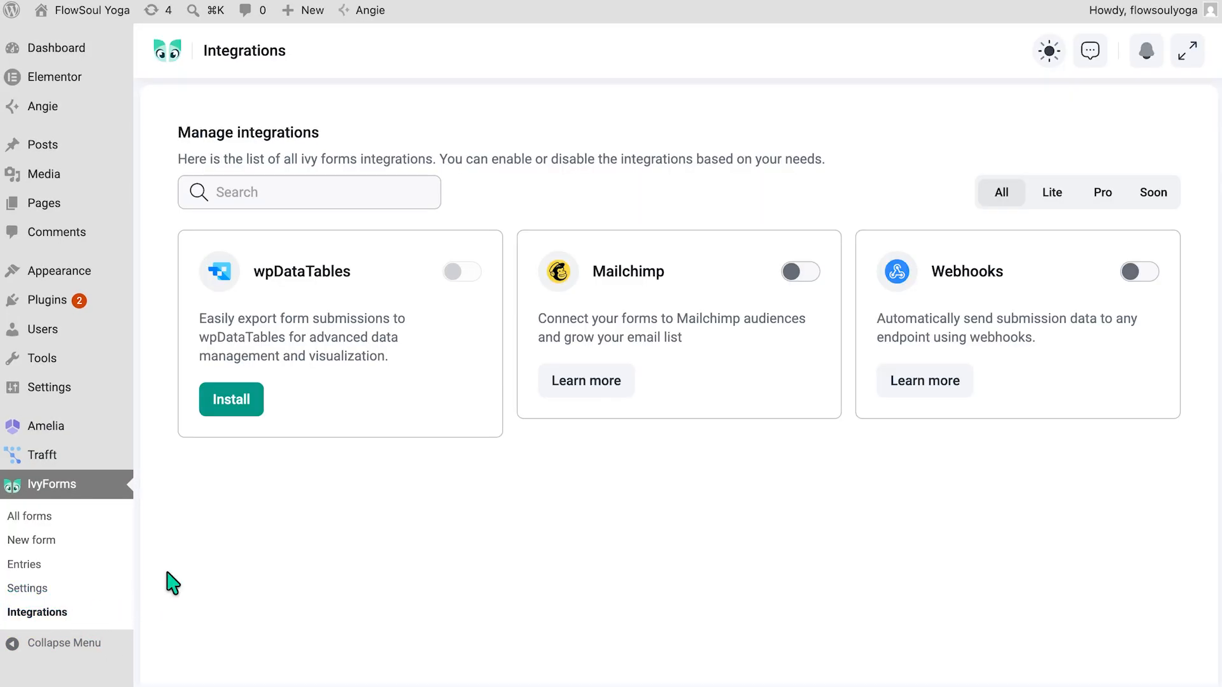
{"action": "left_click", "coordinate": [232, 403]}
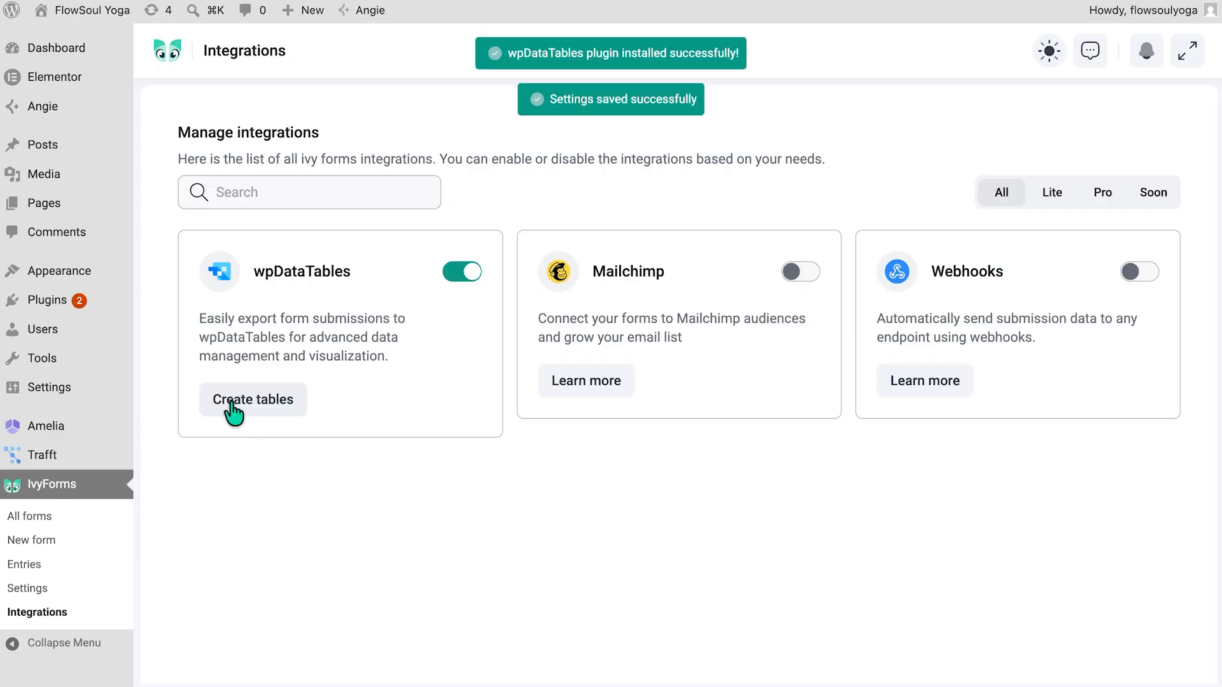
{"action": "left_click", "coordinate": [231, 401]}
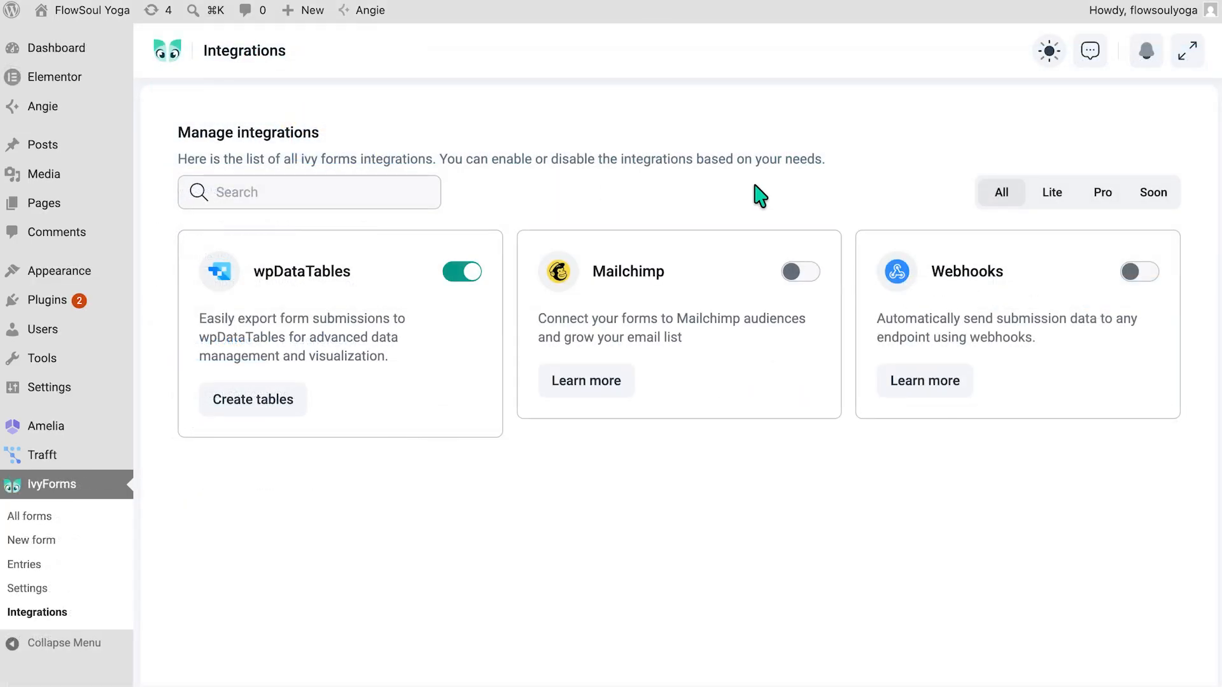
- Enable the Mailchimp and Webhooks integrations, opening the Mailchimp settings in between
{"action": "left_click", "coordinate": [813, 282]}
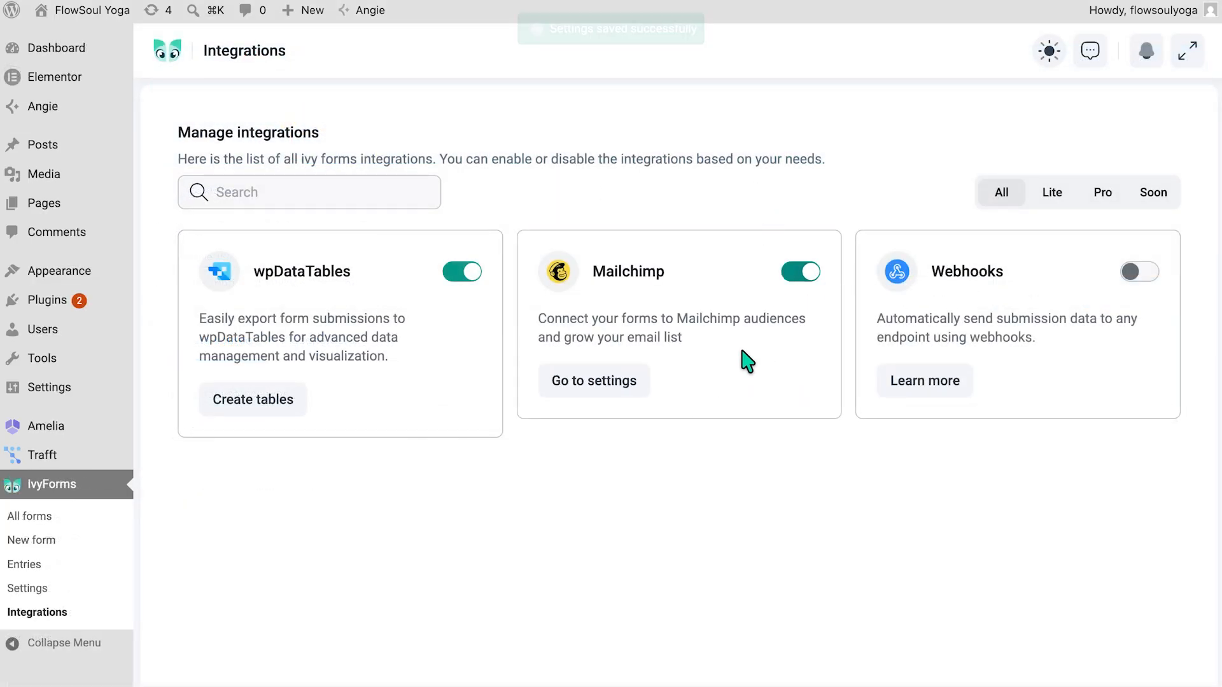
{"action": "left_click", "coordinate": [593, 381]}
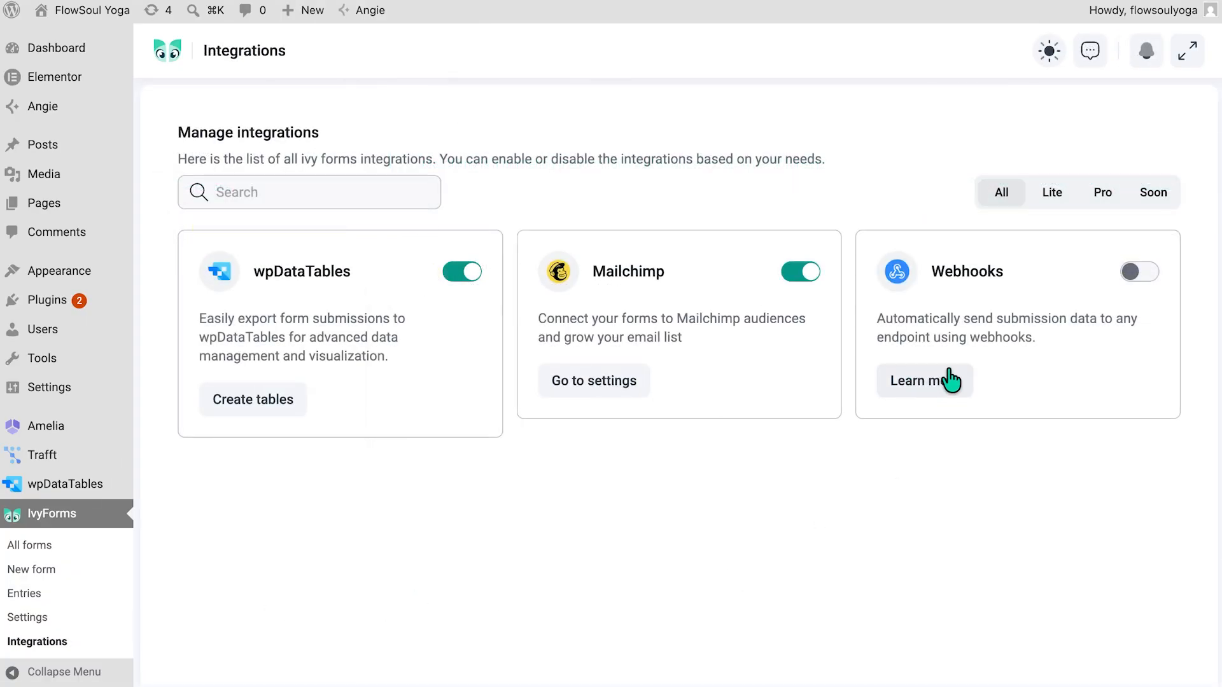
{"action": "left_click", "coordinate": [1152, 278]}
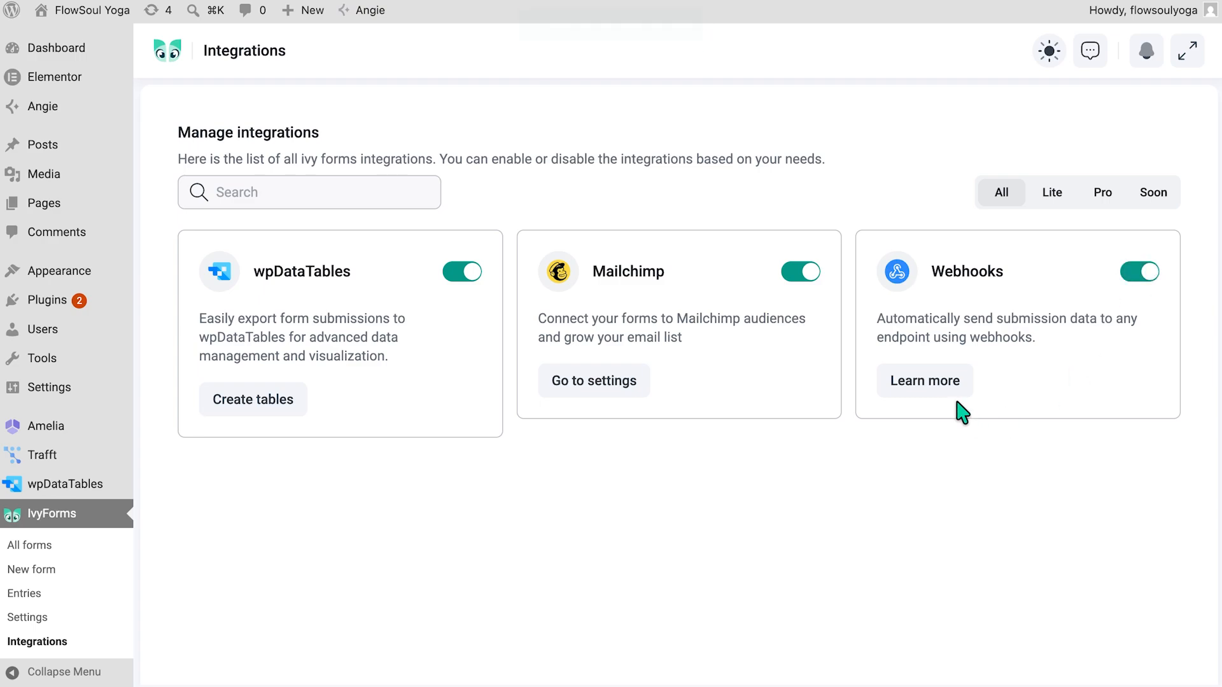